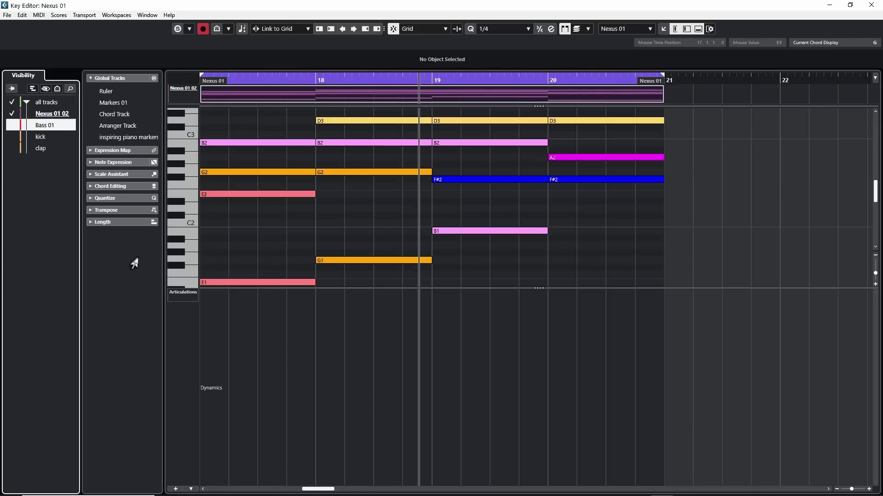
# Reopen the Nexus 01 part in the Key Editor and toggle its left Visibility zone off and on.
pyautogui.click(871, 5)
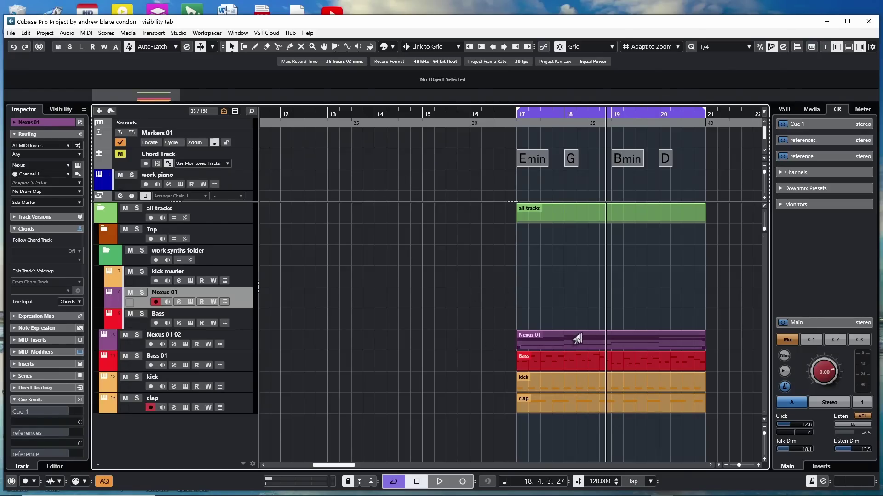
pyautogui.click(589, 342)
pyautogui.doubleClick(590, 345)
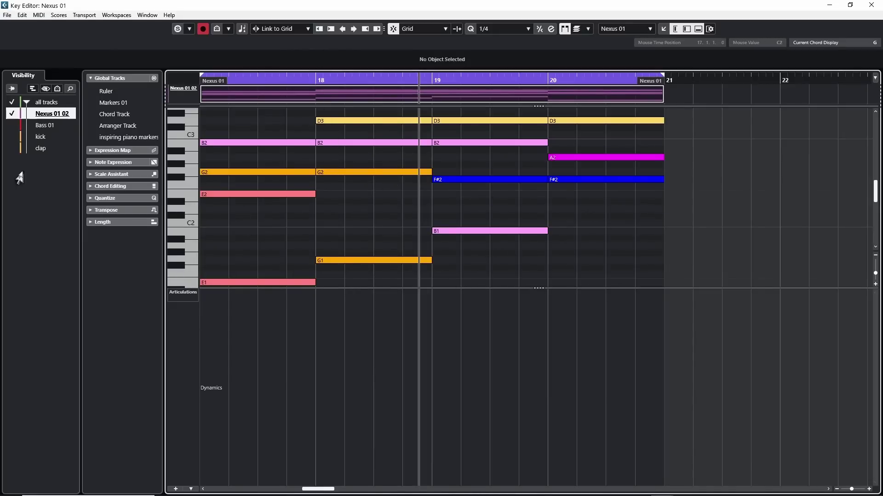
pyautogui.rightClick(765, 30)
pyautogui.click(664, 28)
pyautogui.click(673, 29)
pyautogui.click(709, 29)
# Toggle clap and kick visibility, re-check Nexus 01 02, and close the Key Editor with Escape.
pyautogui.click(31, 147)
pyautogui.click(12, 148)
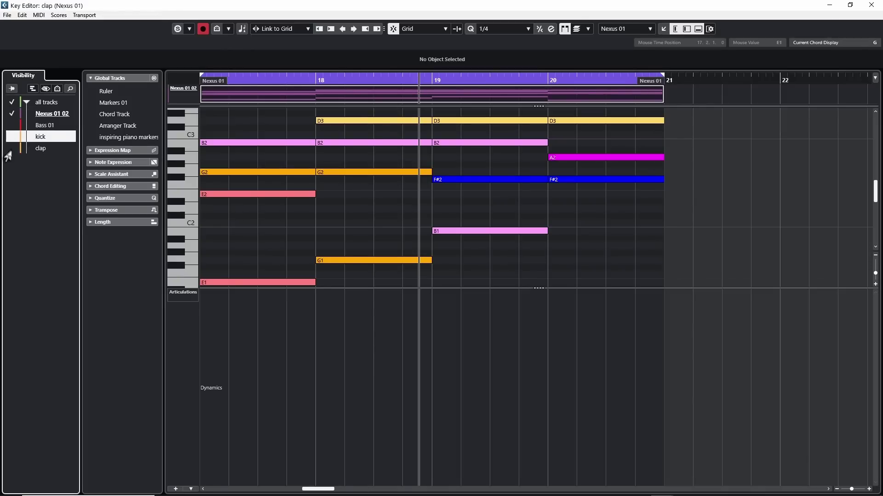
pyautogui.click(8, 137)
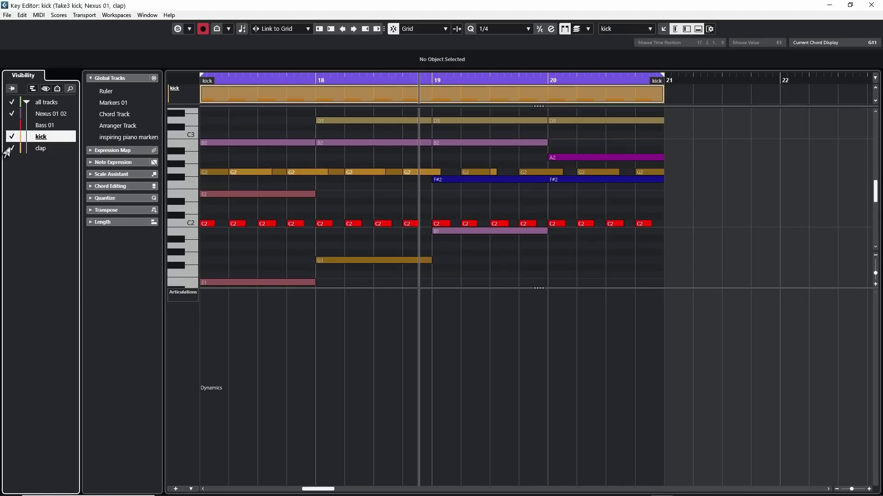
pyautogui.moveTo(12, 148); pyautogui.dragTo(9, 117)
pyautogui.click(10, 115)
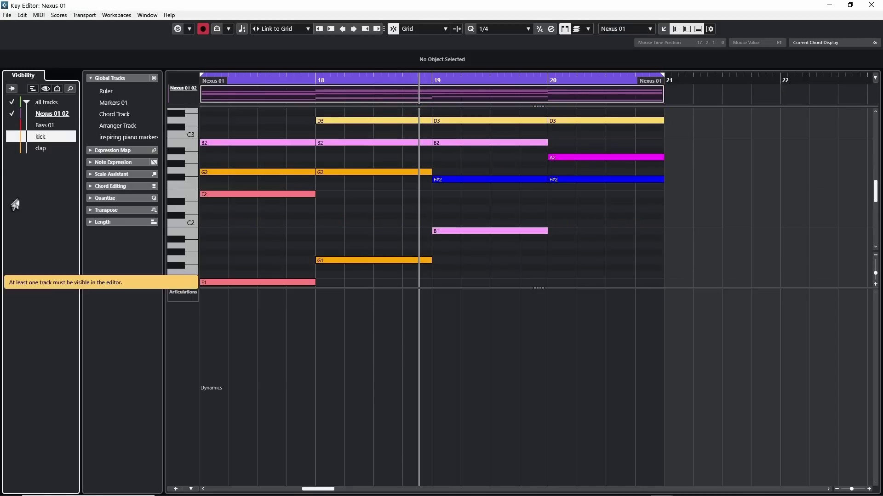
pyautogui.press('Escape')
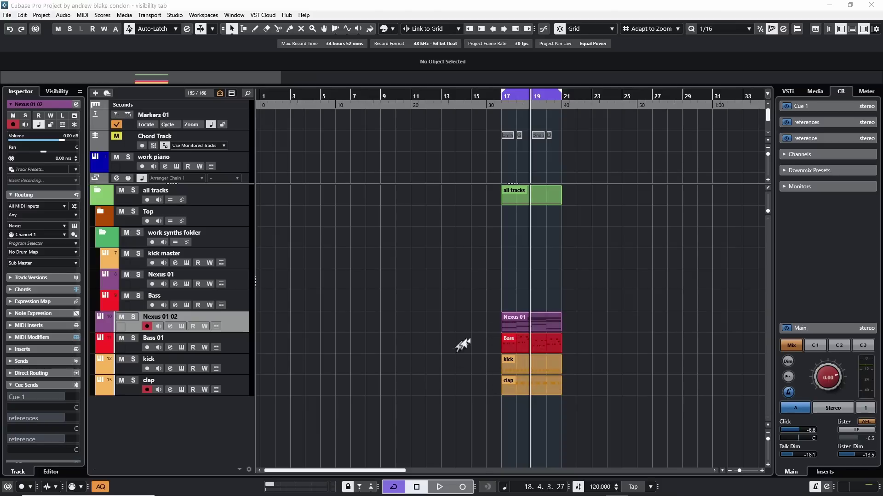
# Open Nexus 01 in the Key Editor, cycle the active track, and disable following project selection.
pyautogui.doubleClick(512, 326)
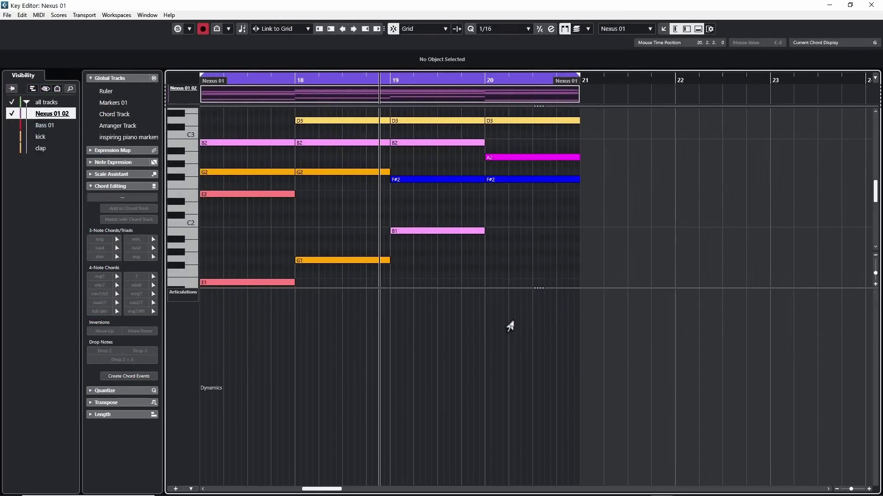
pyautogui.click(40, 126)
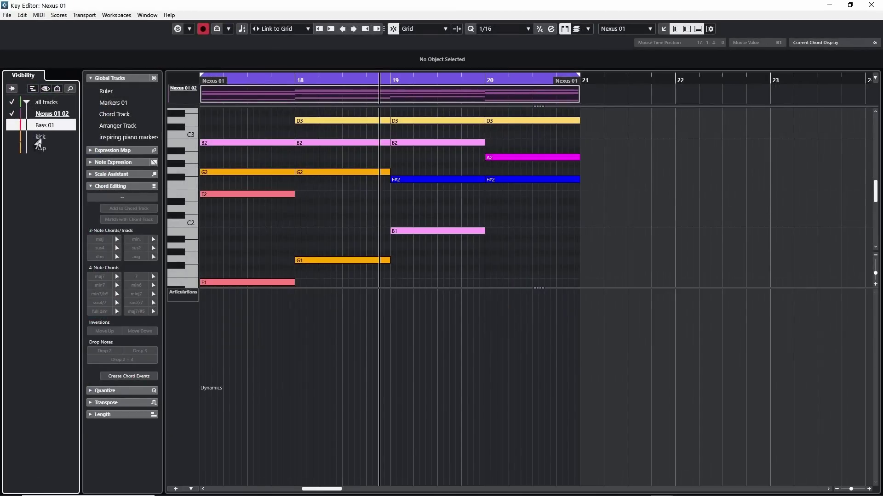
pyautogui.click(39, 138)
pyautogui.click(37, 148)
pyautogui.click(46, 124)
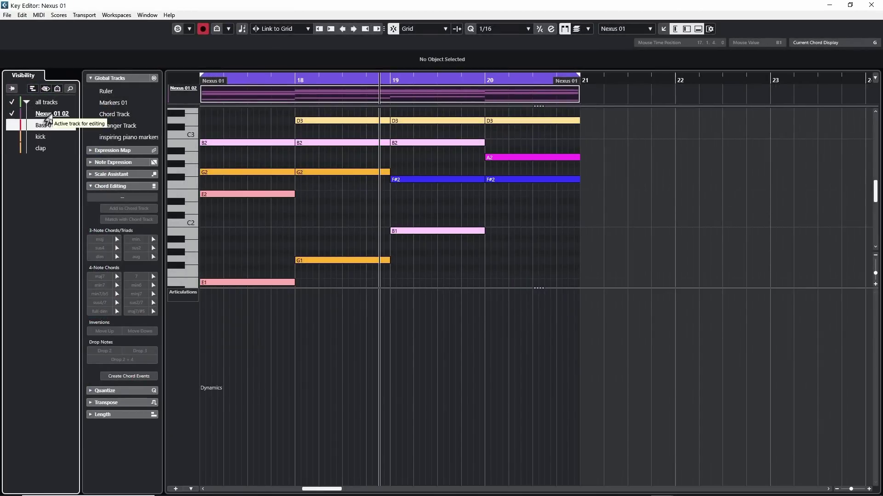
pyautogui.click(51, 114)
pyautogui.click(44, 125)
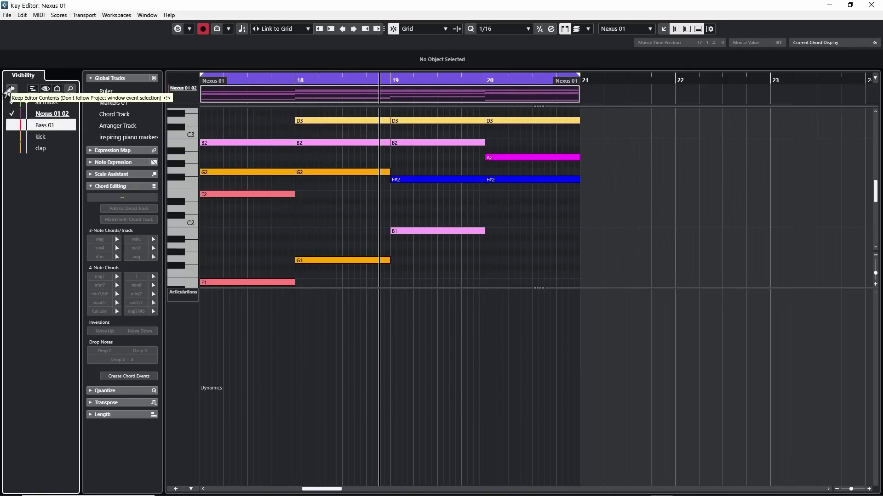
pyautogui.click(10, 89)
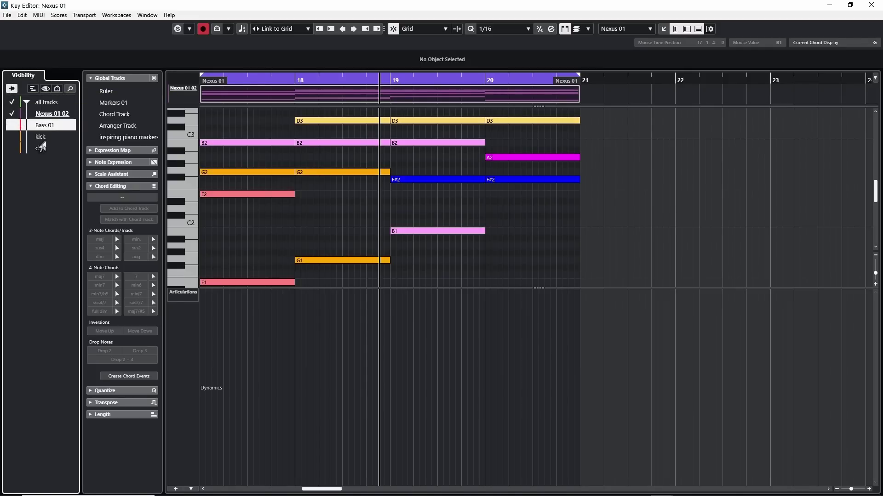
pyautogui.hotkey('ctrl', 'w')
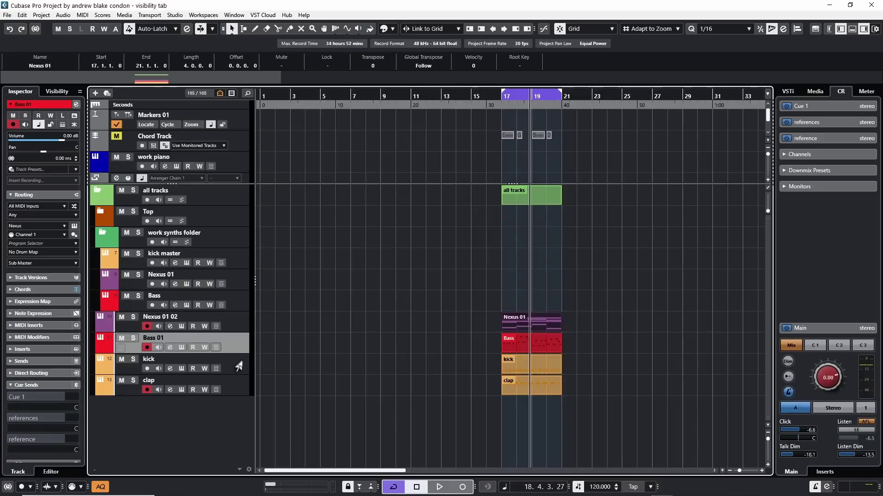
# Hide the kick track with Ctrl+H, then check the editor with every track's notes shown.
pyautogui.click(235, 370)
pyautogui.hotkey('ctrl', 'h')
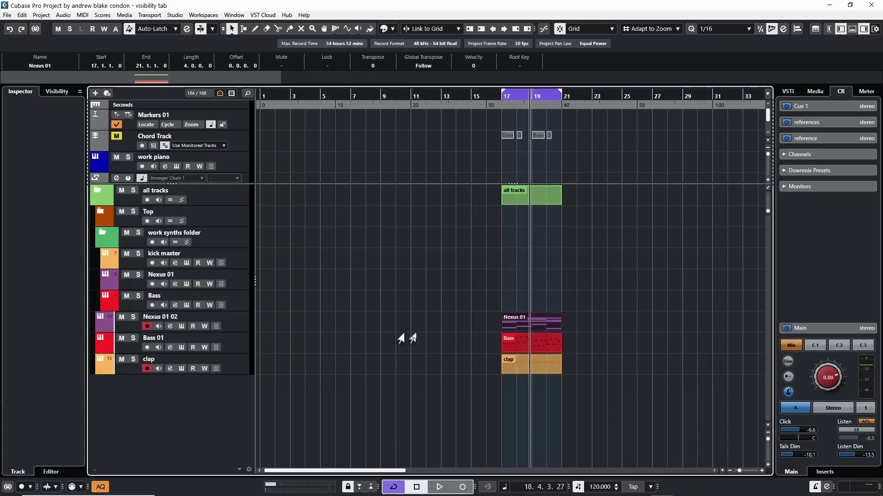
pyautogui.hotkey('ctrl', 'e')
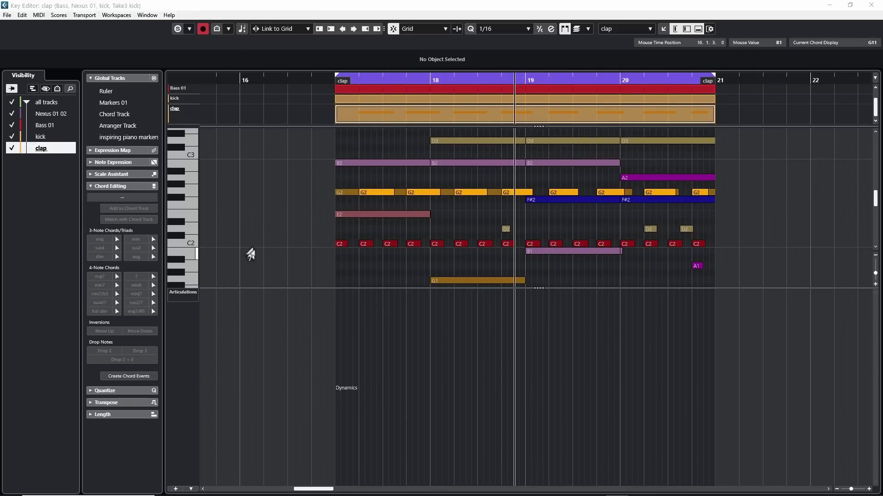
pyautogui.click(49, 114)
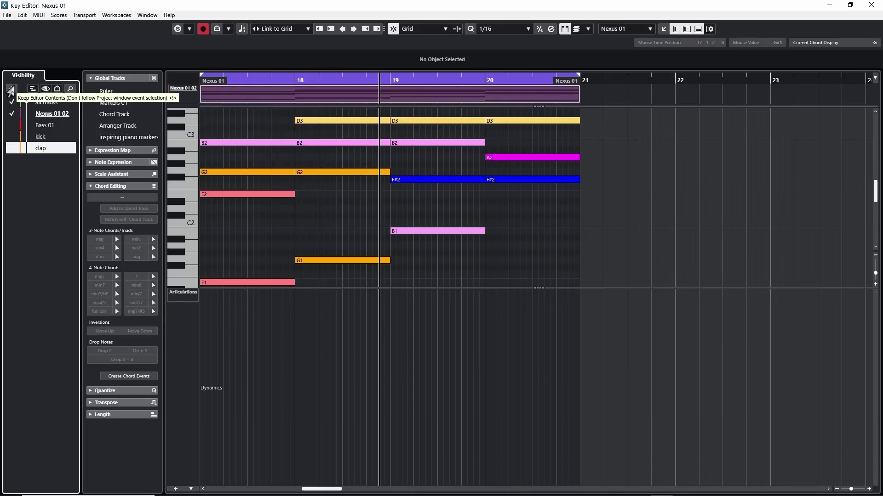
pyautogui.click(9, 91)
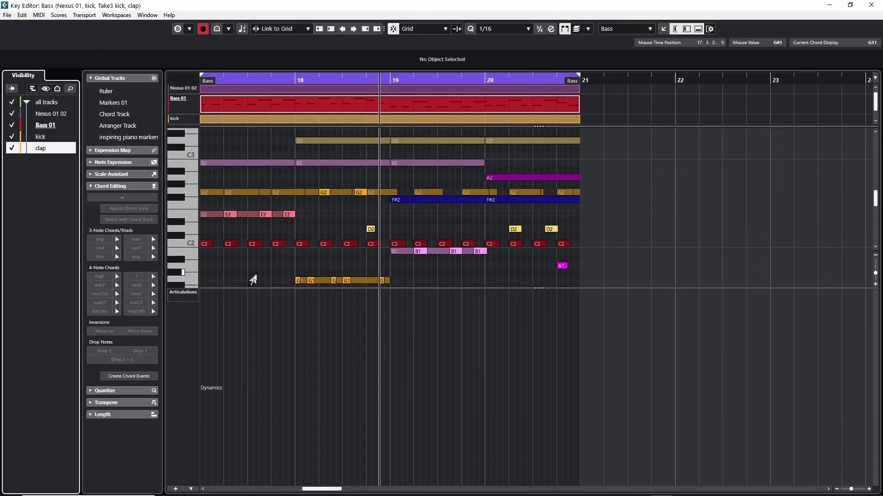
pyautogui.press('Escape')
# Hide the selected Bass 01 and kick tracks, then reopen the Nexus 01 part.
pyautogui.click(235, 340)
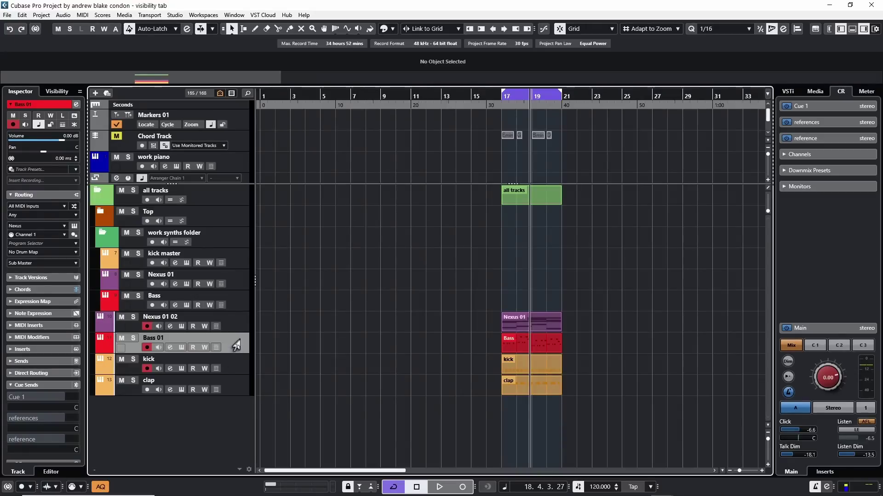
pyautogui.keyDown('shift'); pyautogui.click(230, 369); pyautogui.keyUp('shift')
pyautogui.rightClick(230, 369)
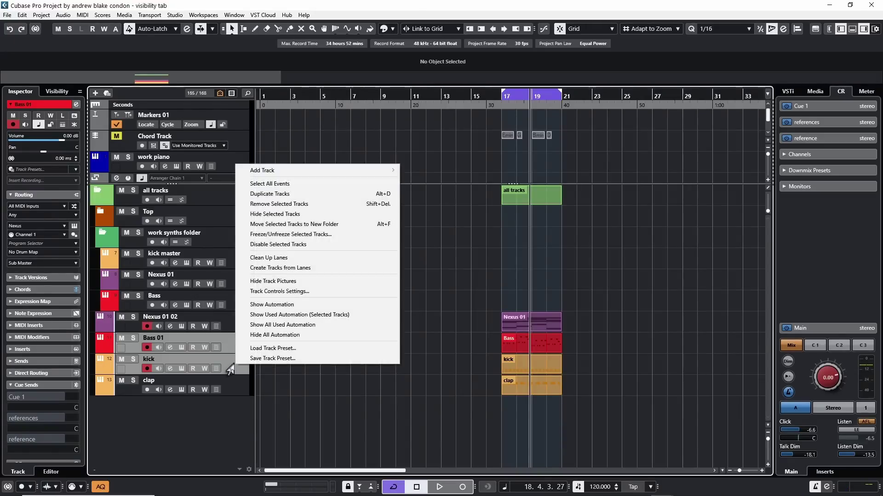
pyautogui.click(276, 205)
pyautogui.doubleClick(517, 330)
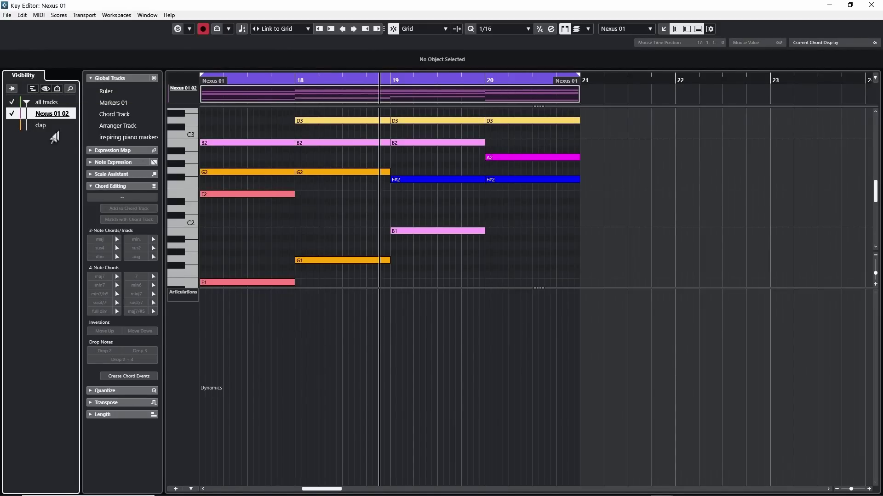
# Show all tracks again and toggle the track part lanes off and on in Track Display Settings.
pyautogui.keyDown('shift'); pyautogui.click(46, 126); pyautogui.keyUp('shift')
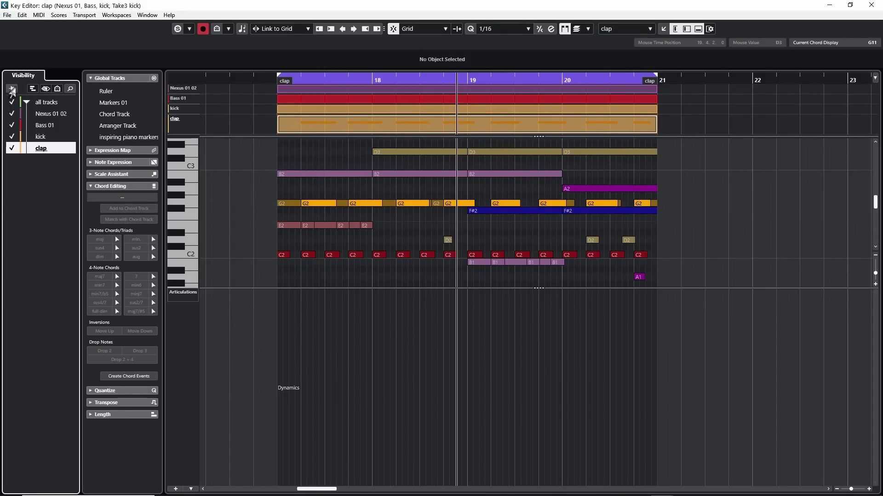
pyautogui.click(32, 88)
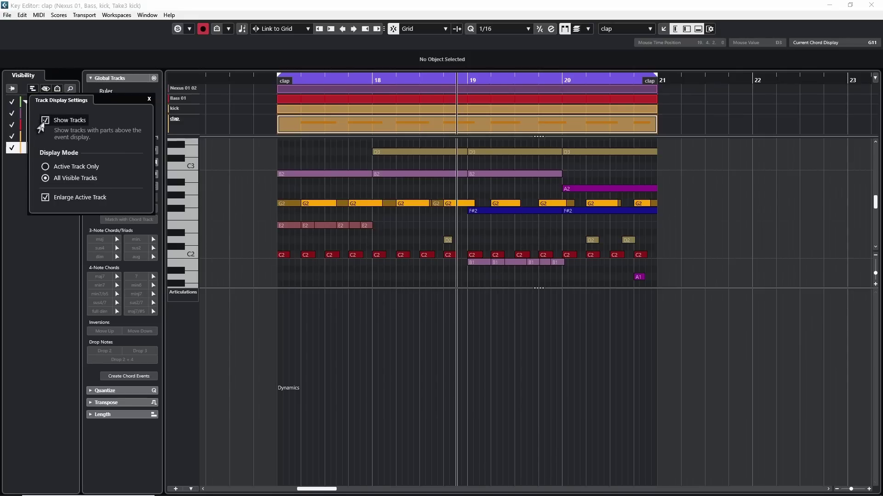
pyautogui.click(44, 122)
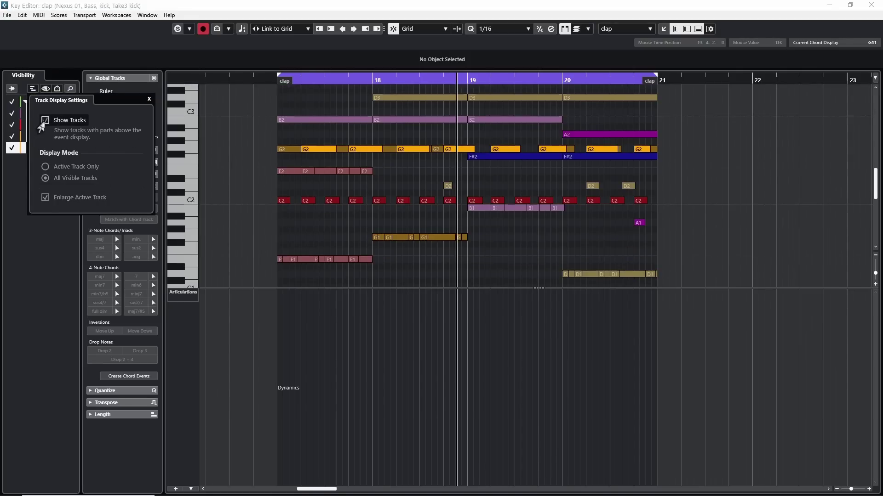
pyautogui.click(45, 121)
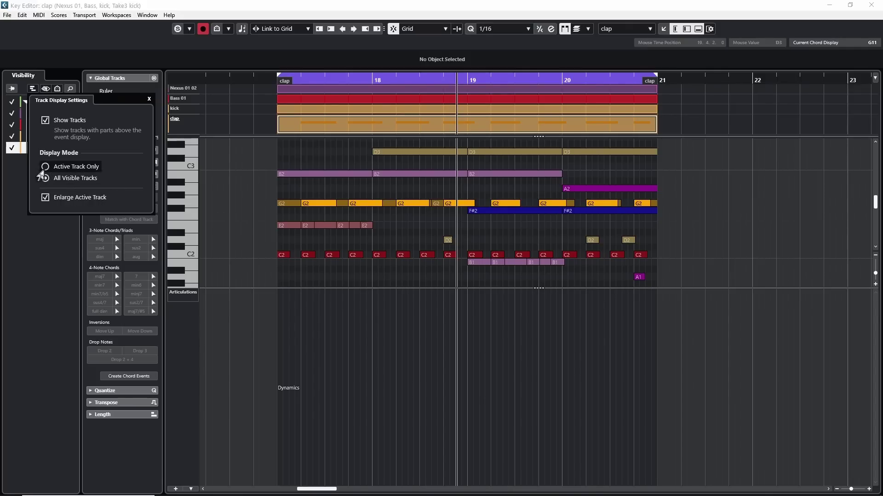
# Enable Active Track Only and switch the active track between Bass 01 and Nexus 01 02.
pyautogui.click(45, 167)
pyautogui.click(44, 125)
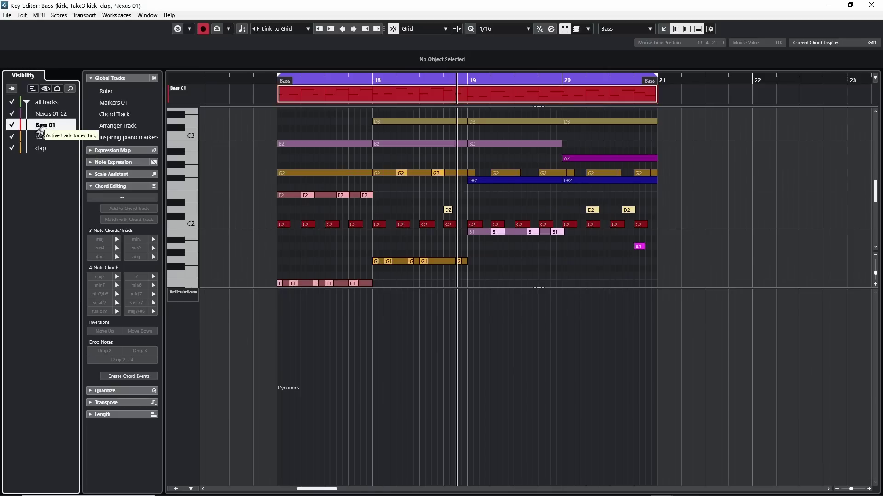
pyautogui.click(51, 113)
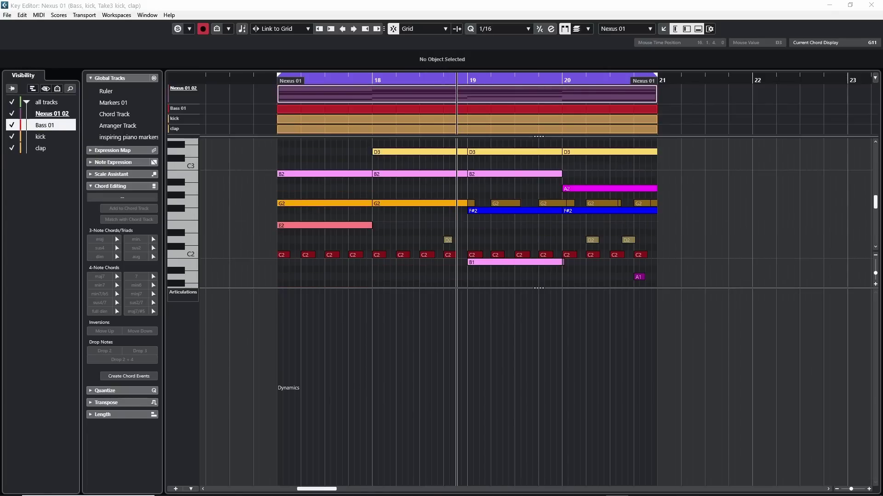
# Hide the kick, clap and Bass 01 notes, restore kick and clap, then close the editor.
pyautogui.click(12, 148)
pyautogui.click(12, 137)
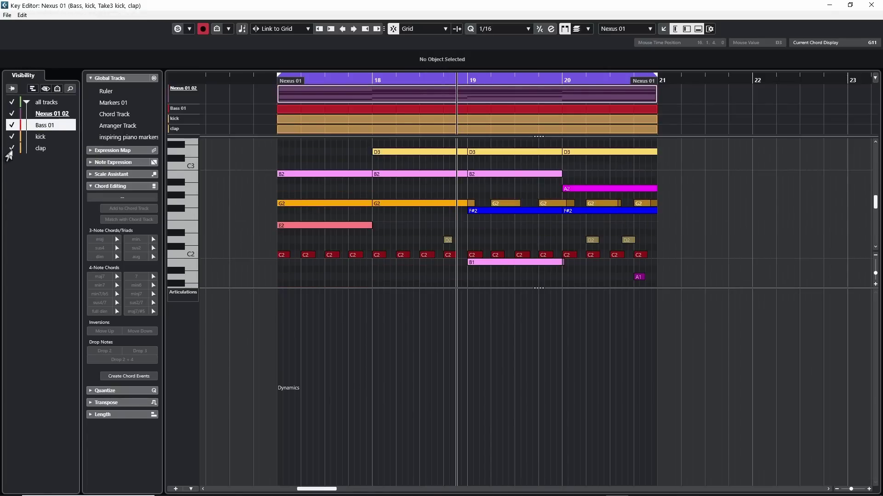
pyautogui.click(12, 125)
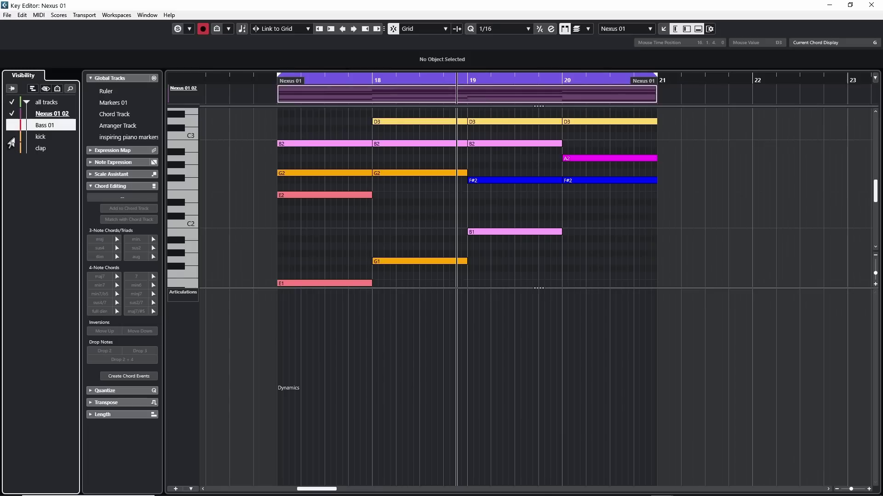
pyautogui.click(11, 137)
pyautogui.click(12, 148)
pyautogui.hotkey('ctrl', 'e')
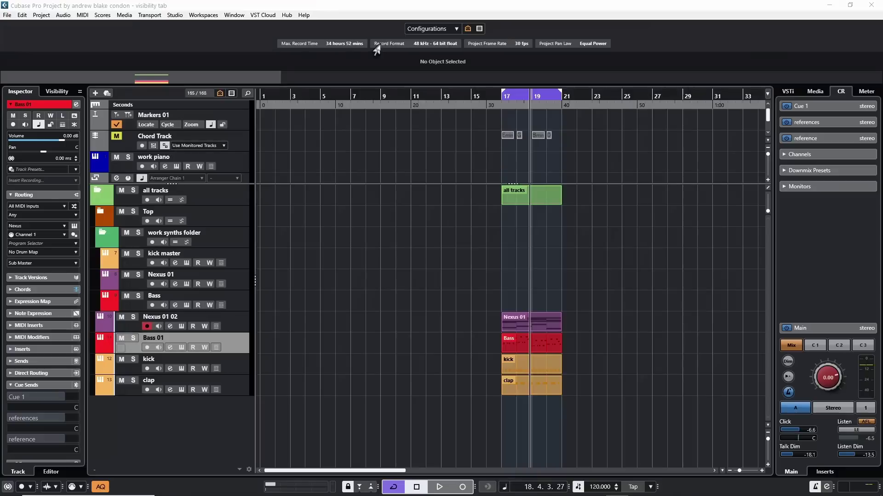
# Apply the hide-disabled visibility configuration, then open the magnifier's searchable track list.
pyautogui.click(436, 32)
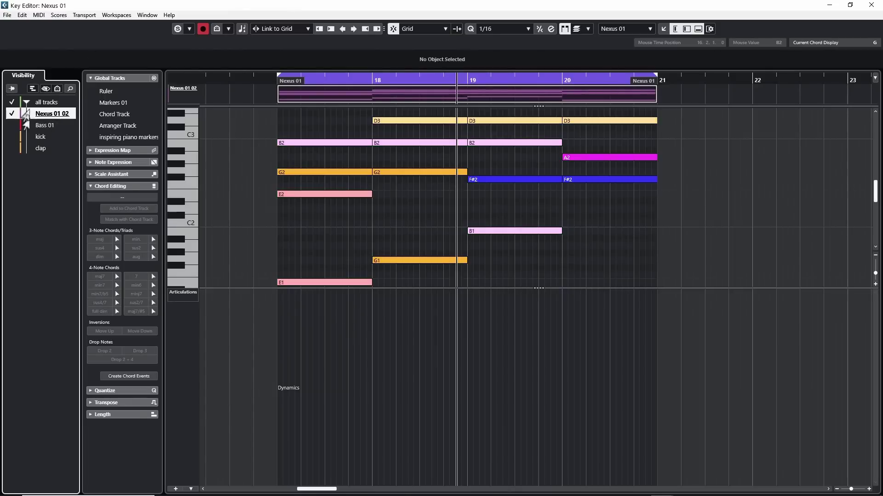
pyautogui.click(45, 89)
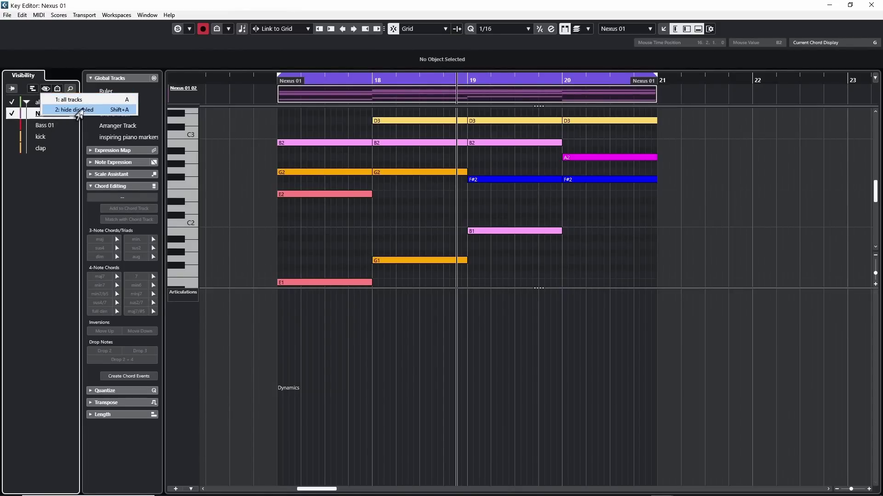
pyautogui.click(76, 110)
pyautogui.click(55, 90)
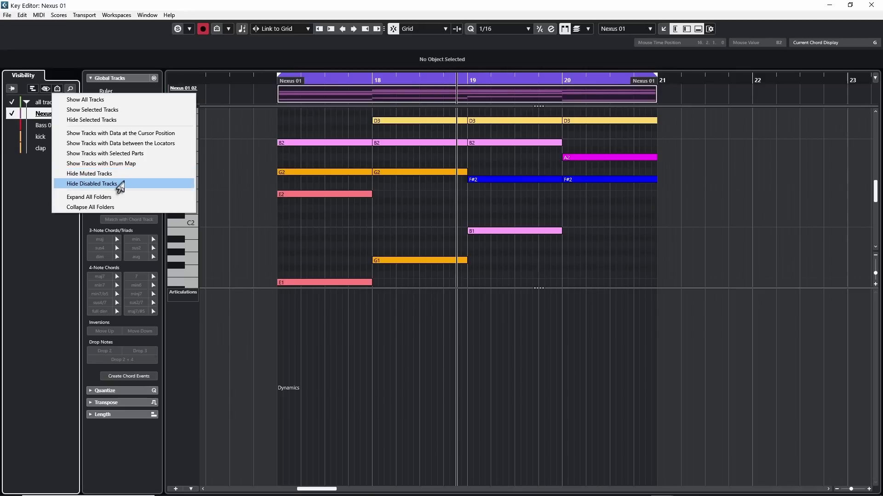
pyautogui.click(69, 90)
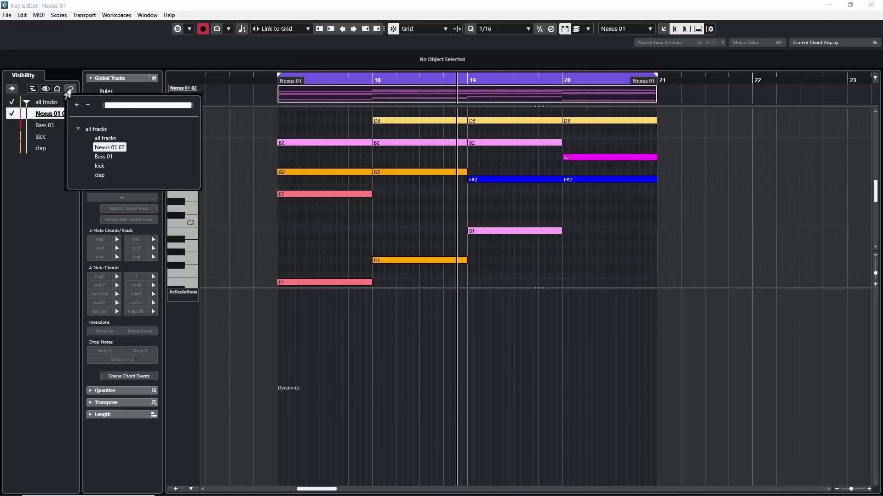
# Show the kick and clap parts, hide them again, then show every track's part.
pyautogui.click(99, 166)
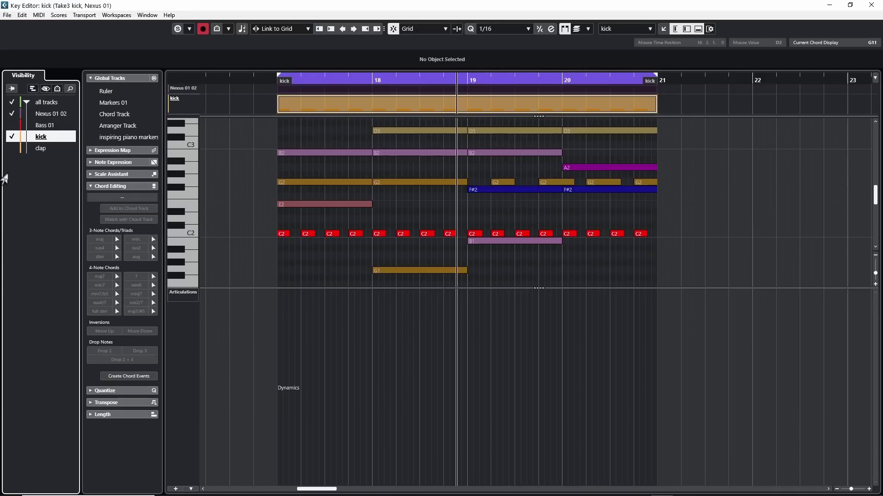
pyautogui.click(10, 148)
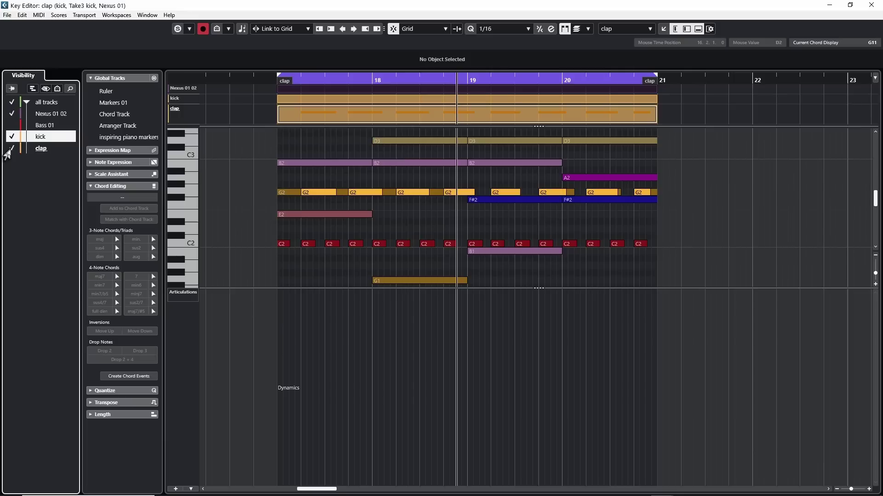
pyautogui.click(11, 148)
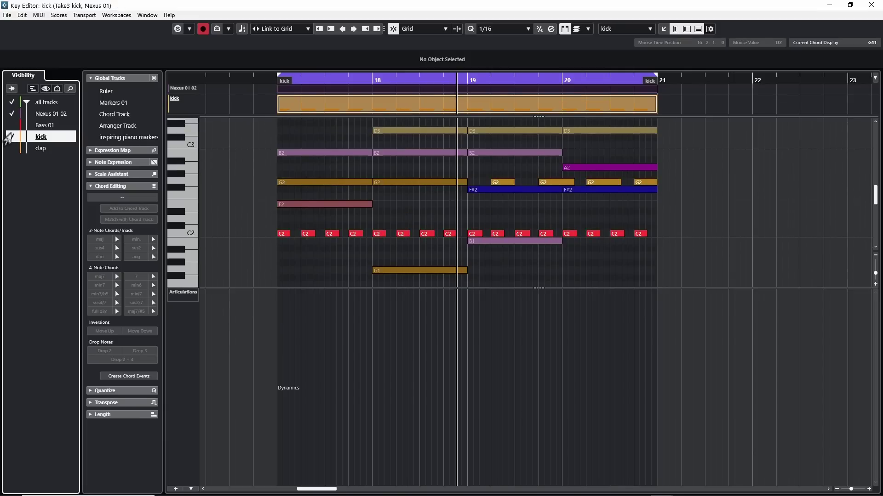
pyautogui.click(11, 137)
pyautogui.click(11, 102)
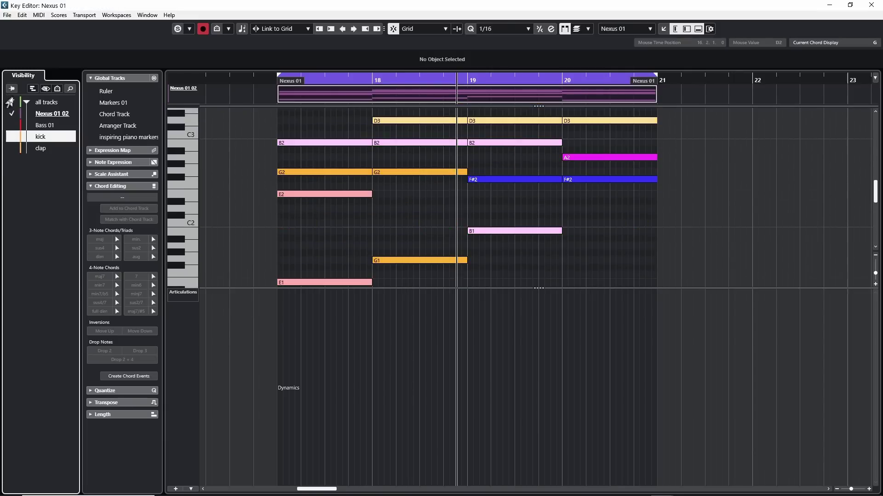
pyautogui.click(11, 102)
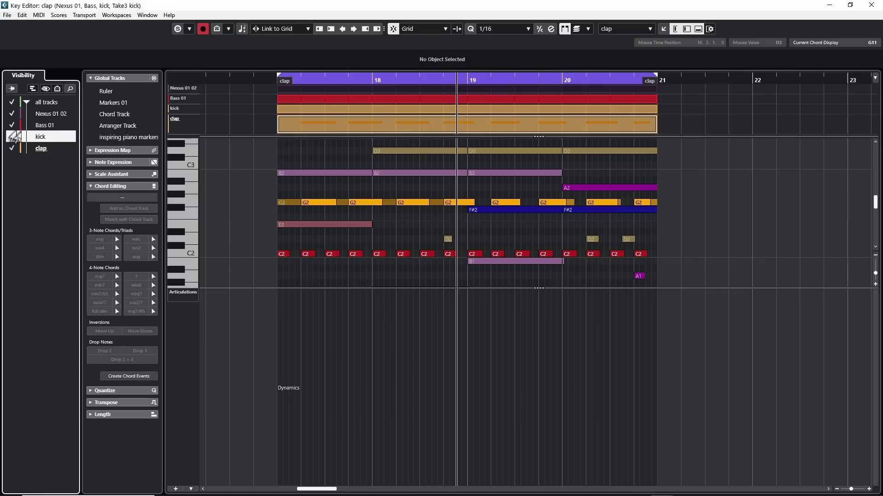
# Activate Bass 01, kick and clap in turn, then show only Nexus 01 and finally only kick.
pyautogui.click(41, 125)
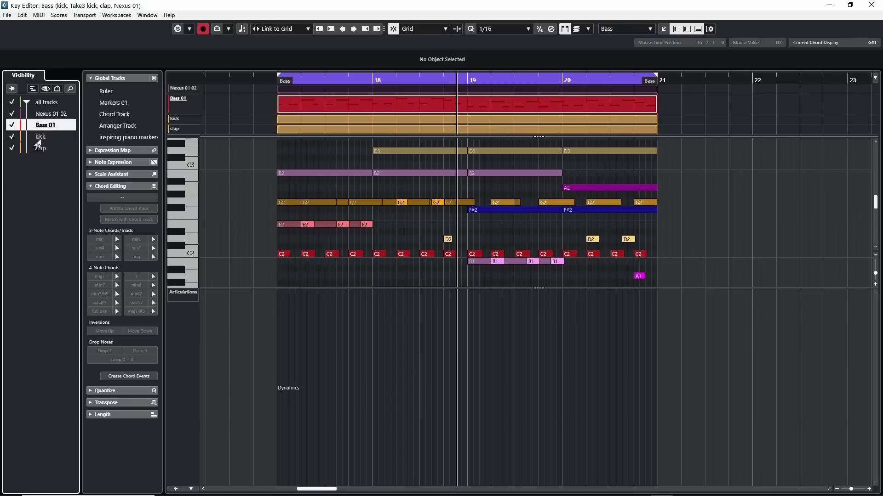
pyautogui.click(40, 137)
pyautogui.click(40, 149)
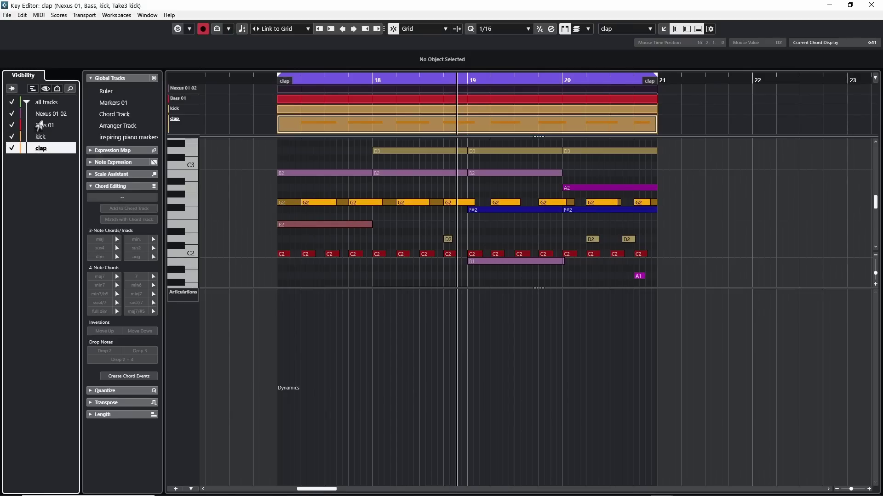
pyautogui.click(47, 115)
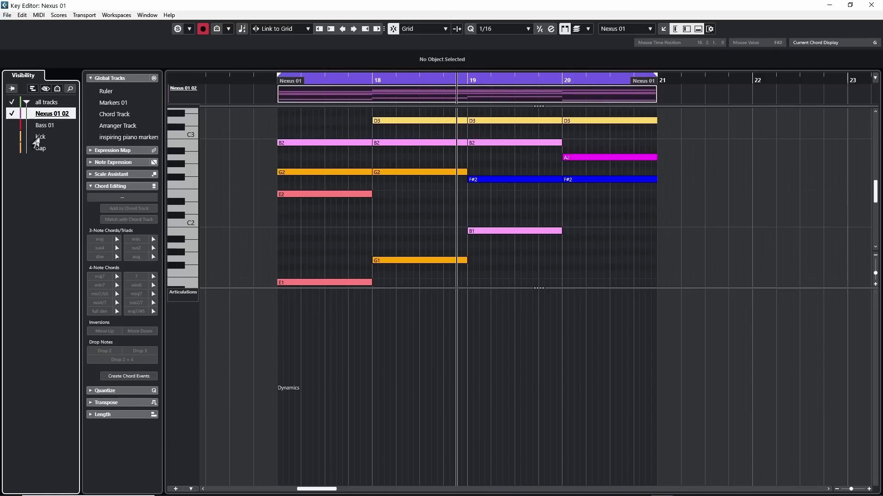
pyautogui.click(37, 138)
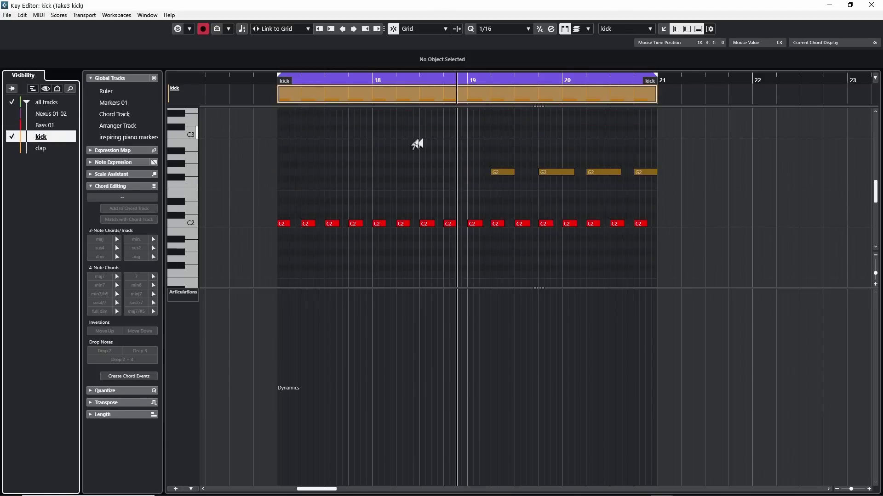
# Close the Key Editor, then select and open the clap part at bar 18.
pyautogui.hotkey('ctrl', 'w')
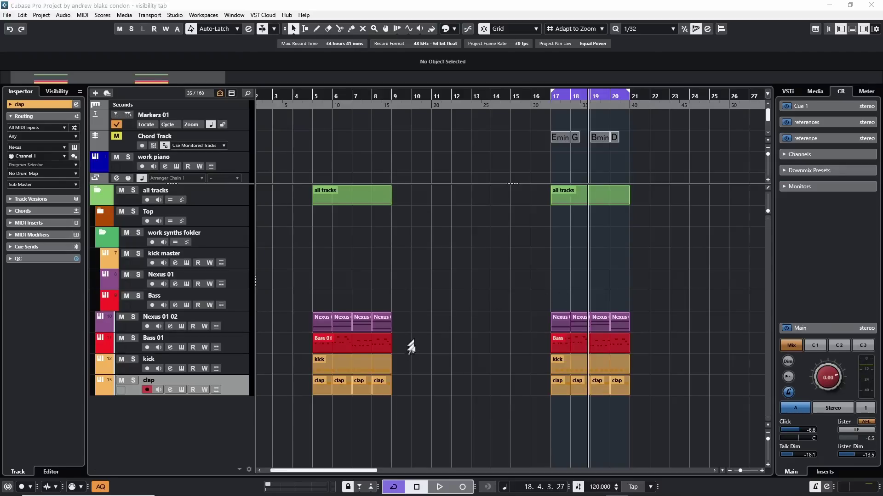
pyautogui.click(575, 385)
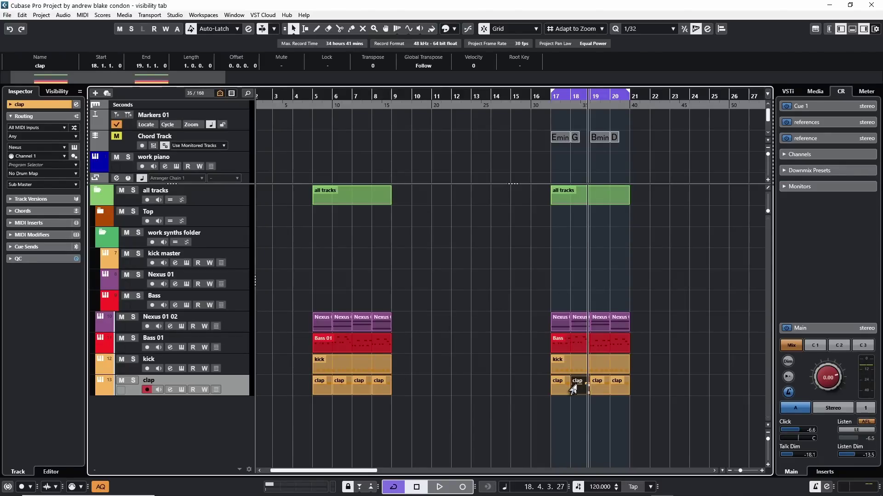
pyautogui.doubleClick(574, 388)
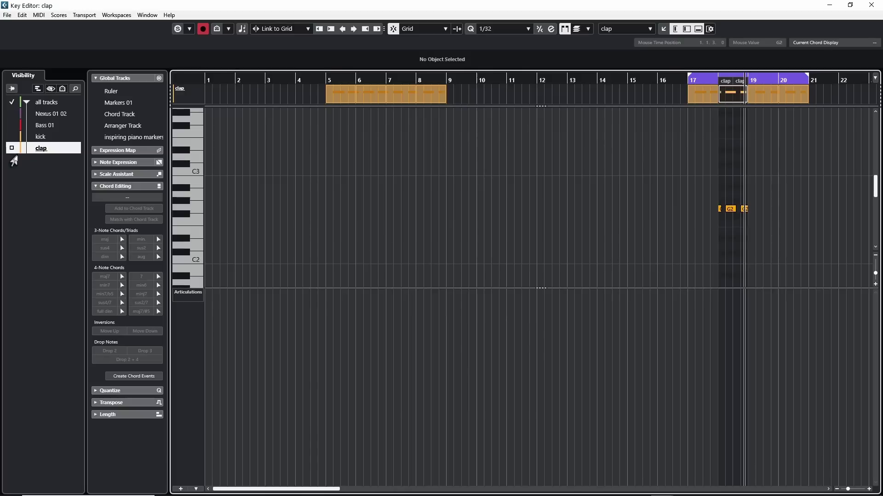
# Show all clap parts, select a G2 clap note, nudge the E2 bass note, leaving Bass 01 active.
pyautogui.click(11, 148)
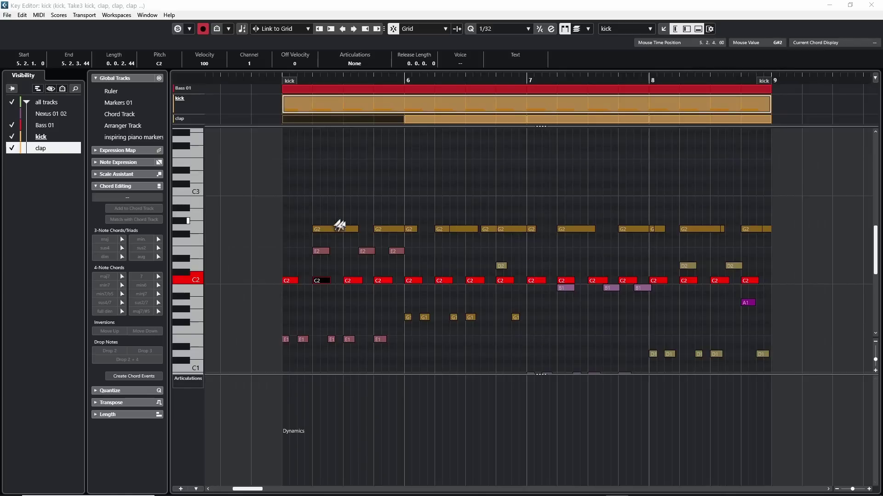
pyautogui.click(328, 230)
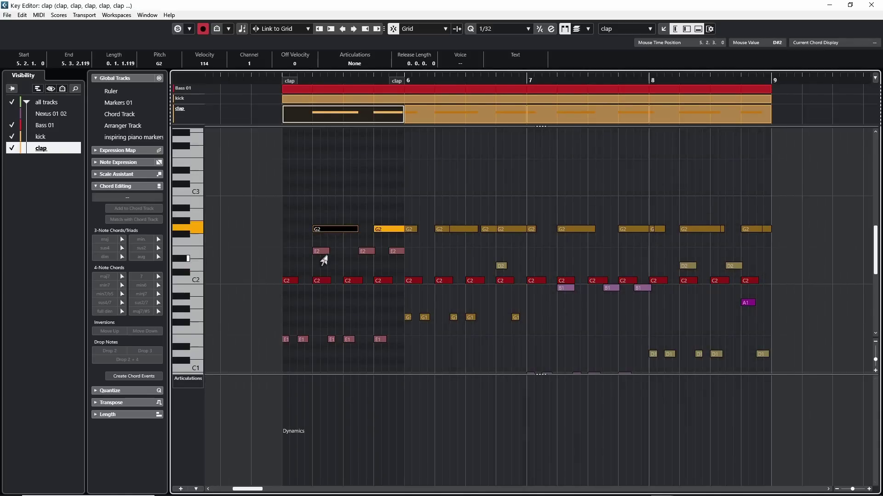
pyautogui.moveTo(319, 254)
pyautogui.mouseDown()
pyautogui.moveTo(328, 263)
pyautogui.moveTo(319, 257)
pyautogui.mouseUp()
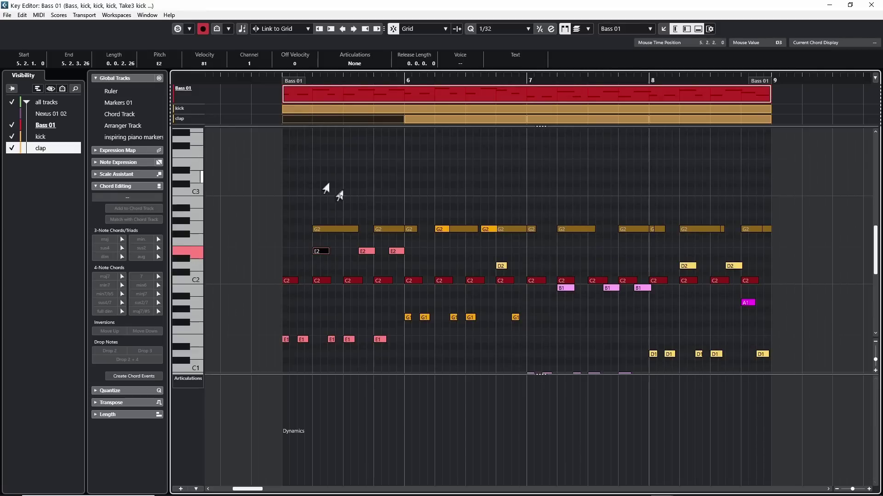
pyautogui.click(326, 230)
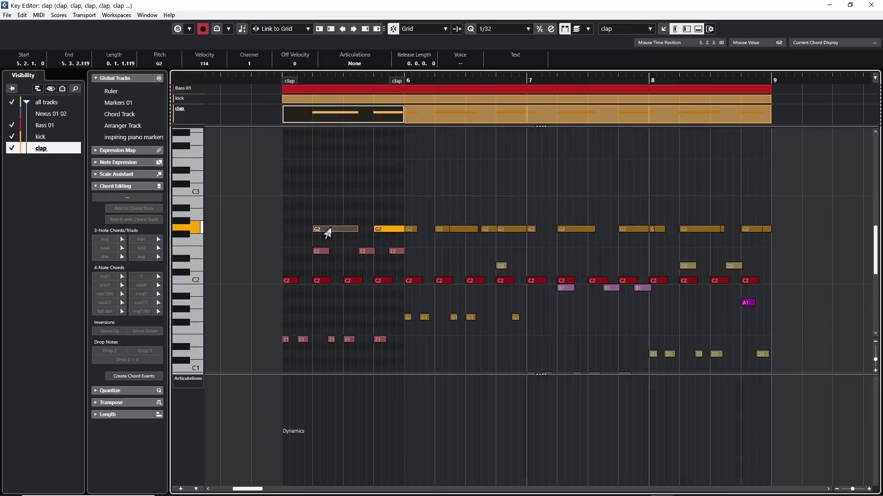
pyautogui.click(325, 203)
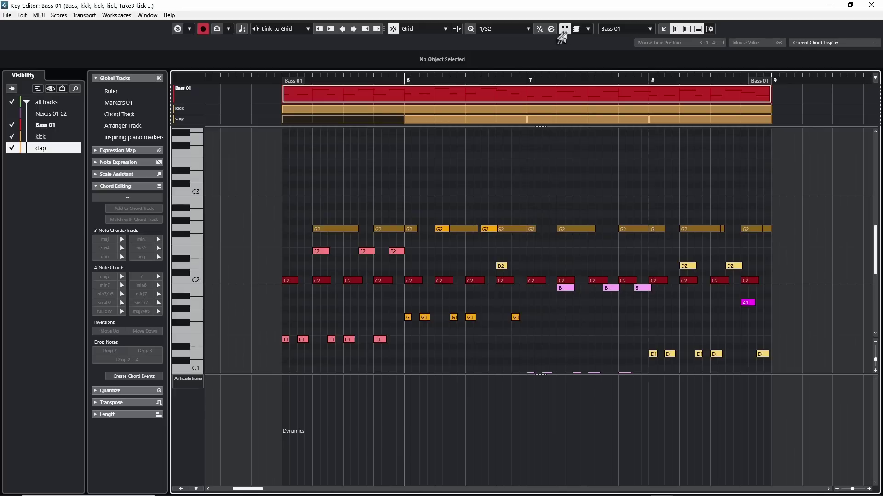
# Set Part Editing Mode to Active Part, then test by dragging the G2 clap note and selecting E2.
pyautogui.click(576, 30)
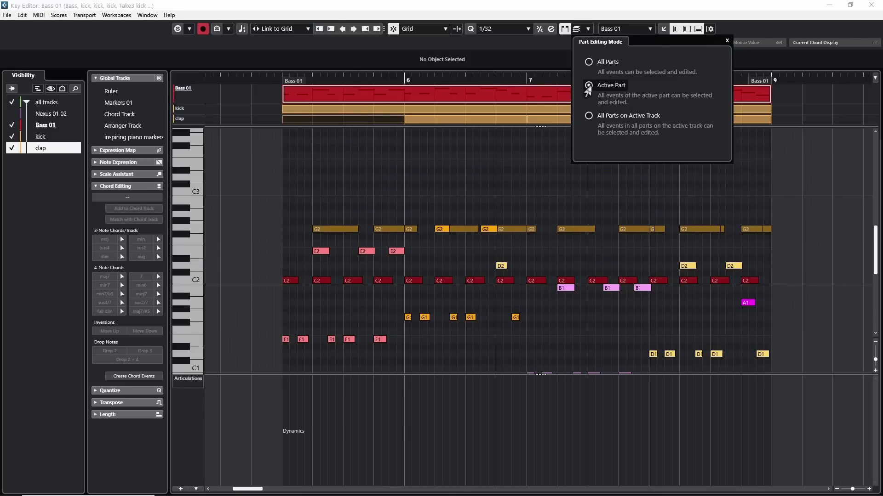
pyautogui.click(588, 86)
pyautogui.click(326, 230)
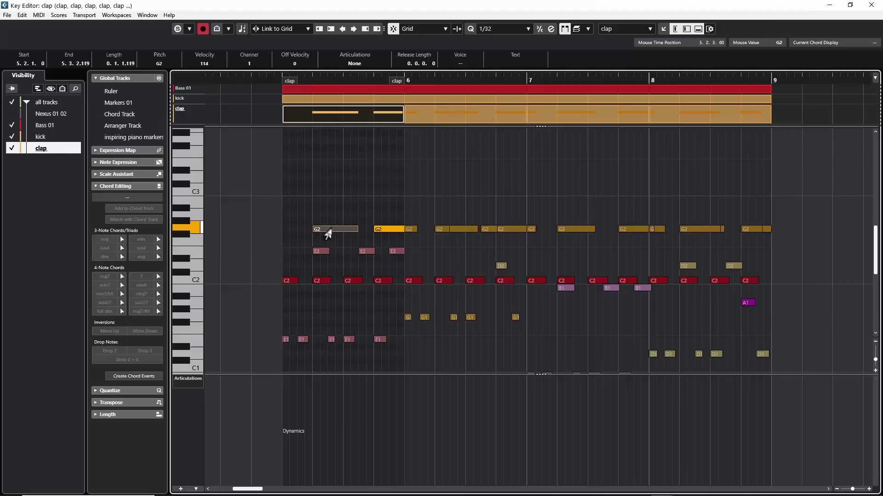
pyautogui.moveTo(330, 231); pyautogui.dragTo(317, 264)
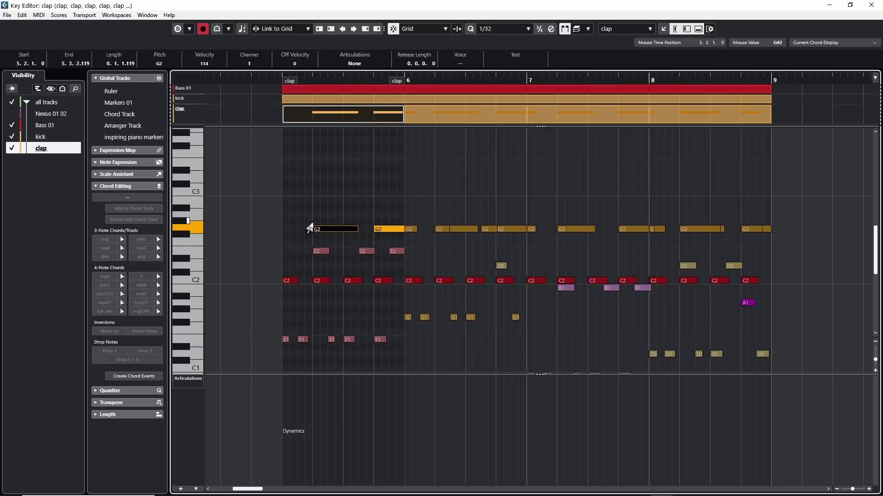
pyautogui.click(317, 252)
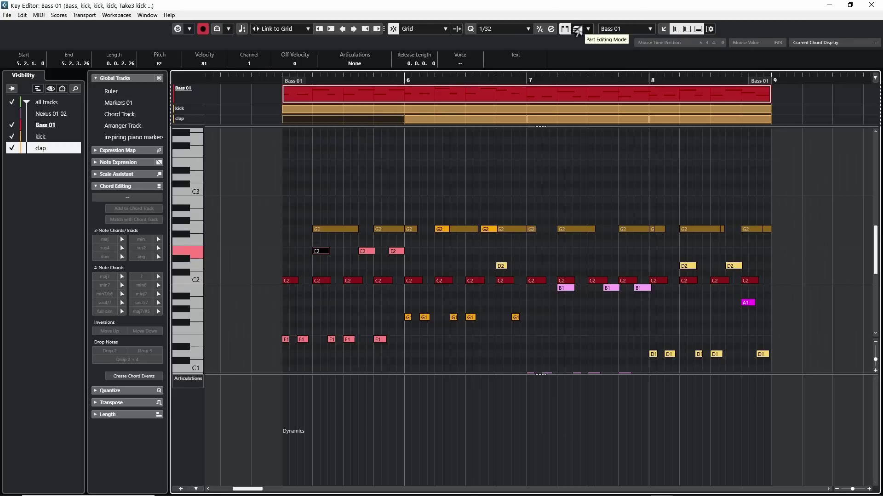
# Set Part Editing Mode to All Parts and raise the G2 and E2 notes together three semitones.
pyautogui.click(577, 31)
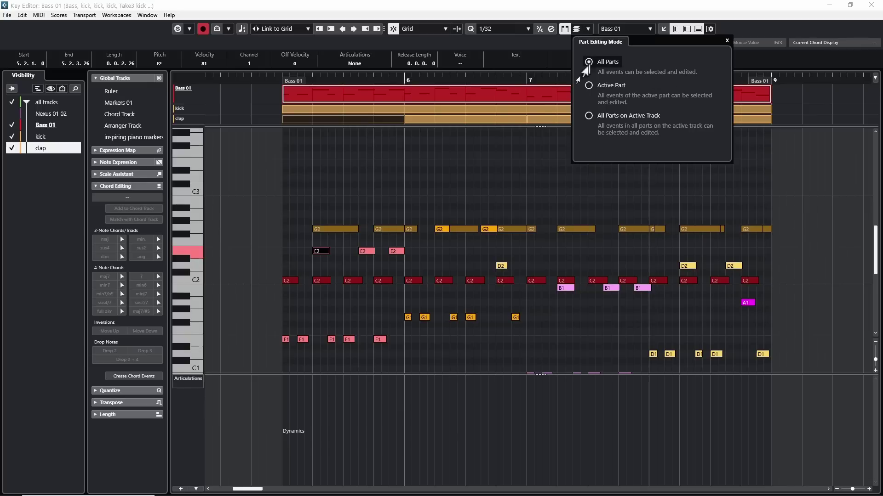
pyautogui.click(587, 66)
pyautogui.moveTo(309, 196); pyautogui.dragTo(324, 270)
pyautogui.moveTo(332, 230)
pyautogui.mouseDown()
pyautogui.moveTo(334, 191)
pyautogui.moveTo(334, 230)
pyautogui.mouseUp()
pyautogui.click(403, 190)
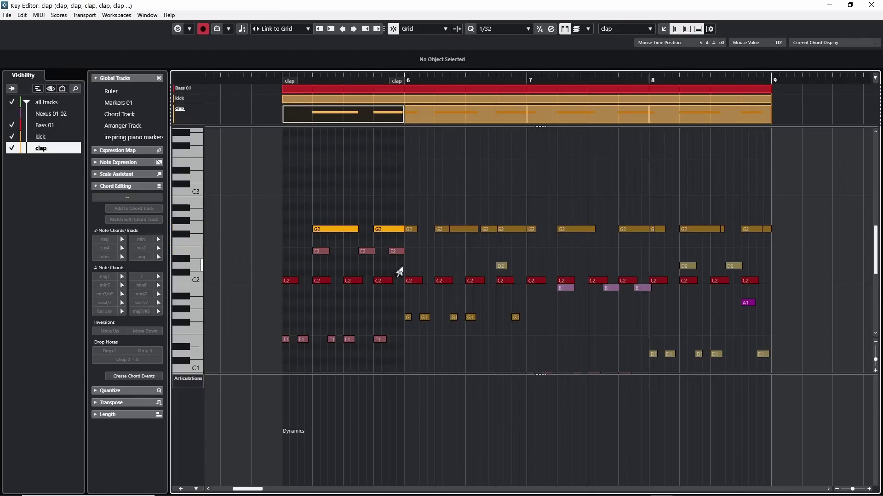
pyautogui.click(564, 28)
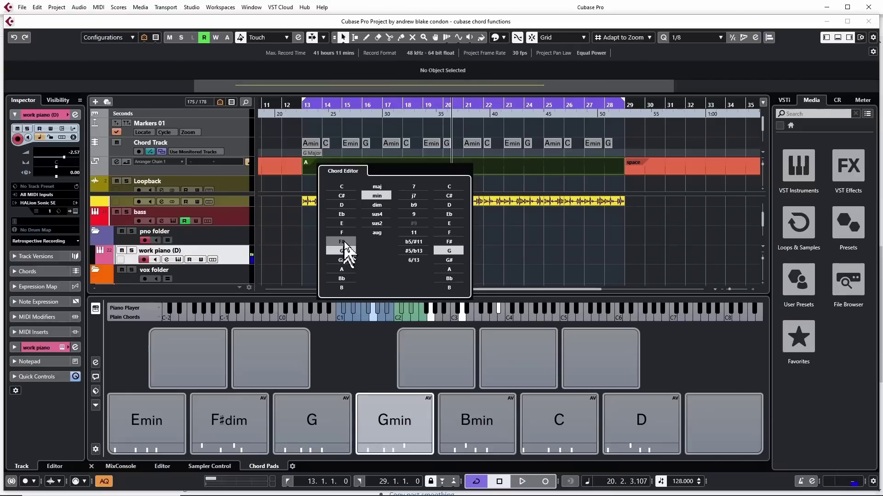
pyautogui.click(344, 241)
# Step the chord root from F through G and G# to A, then move the Groove Agent SE window left.
pyautogui.click(344, 235)
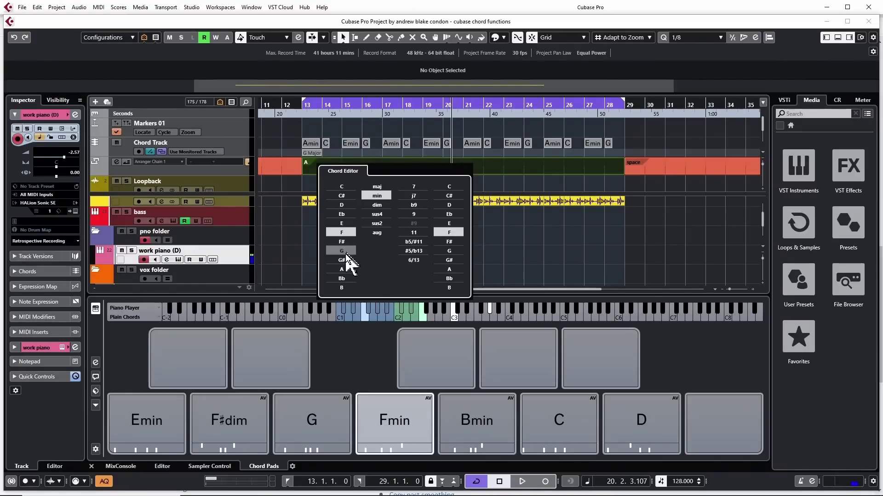
pyautogui.click(343, 253)
pyautogui.click(345, 260)
pyautogui.click(346, 269)
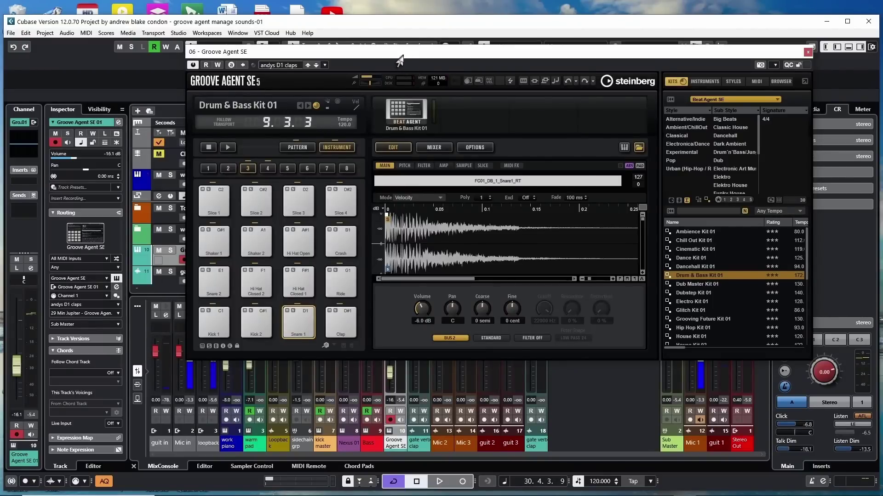
pyautogui.moveTo(399, 60); pyautogui.dragTo(337, 58)
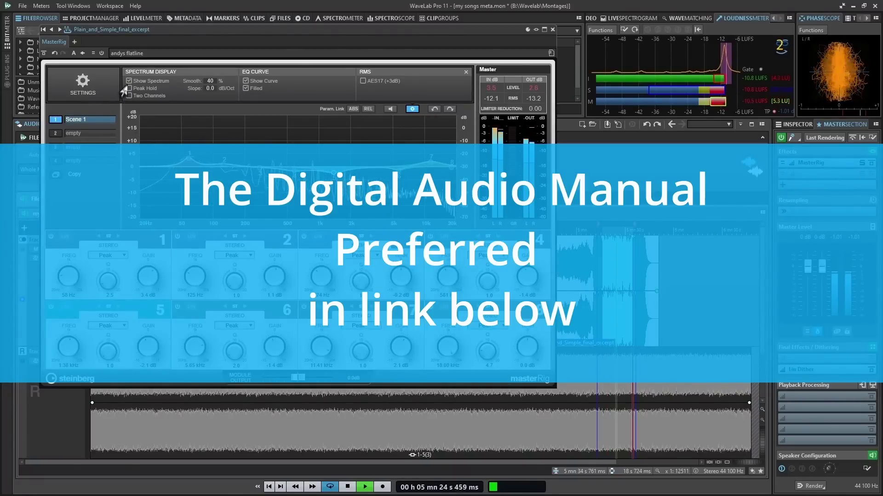
# Apply adaptive voicing to the C chord pad and change the Amin pad's root to F#.
pyautogui.rightClick(581, 406)
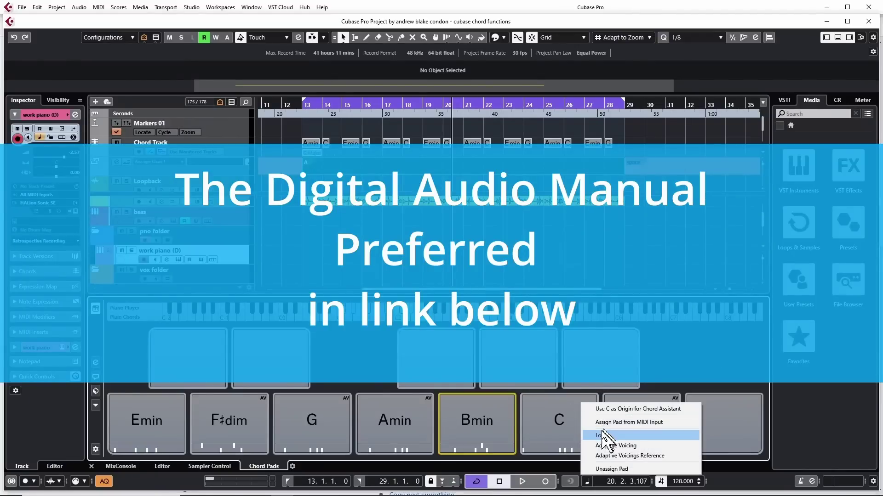
pyautogui.click(601, 445)
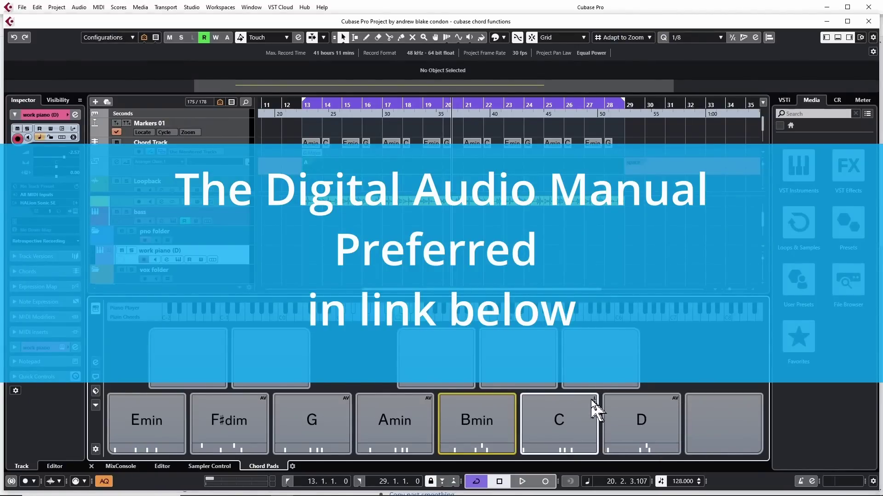
pyautogui.click(345, 260)
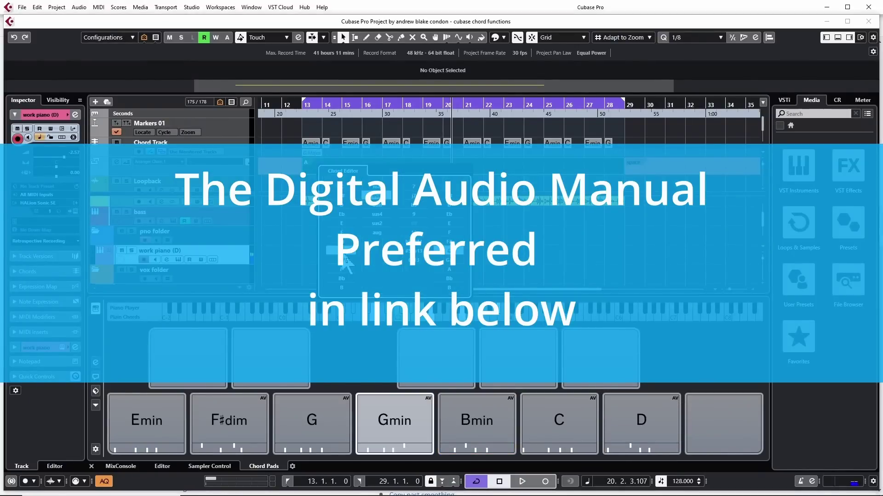
pyautogui.scroll(1, 345, 260)
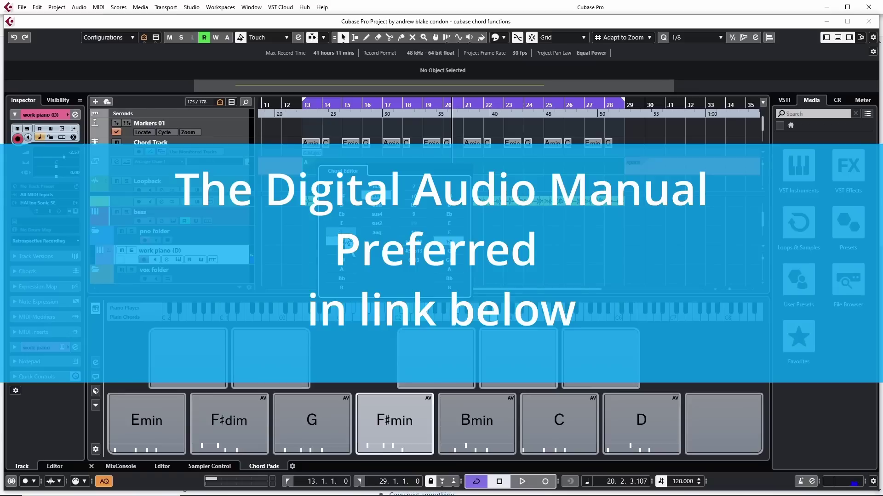
pyautogui.scroll(1, 346, 261)
pyautogui.scroll(-3, 345, 262)
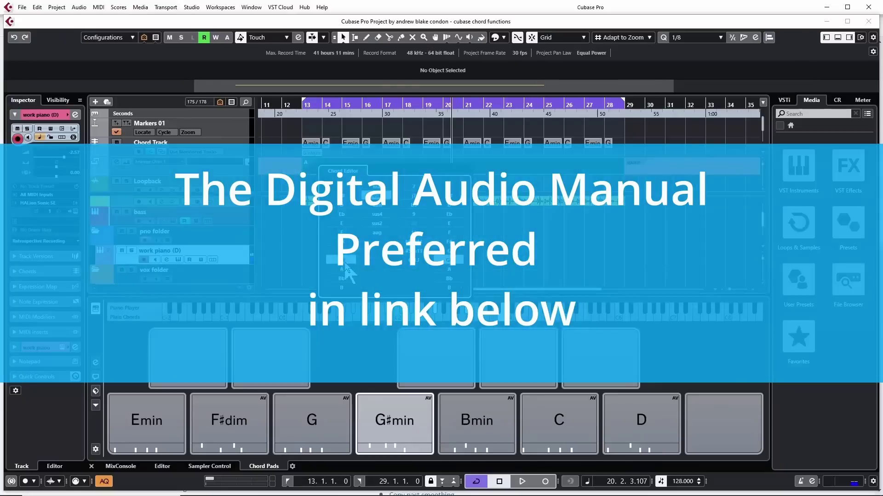
pyautogui.click(346, 251)
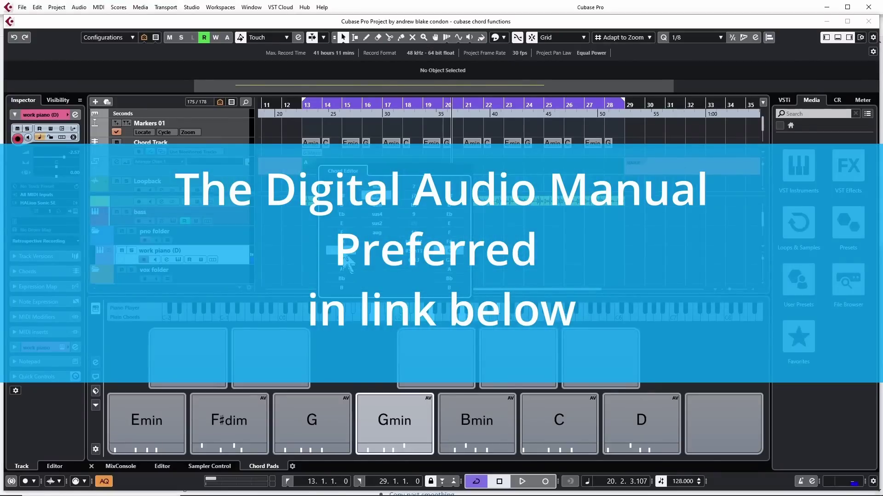
pyautogui.click(347, 241)
pyautogui.scroll(1, 348, 243)
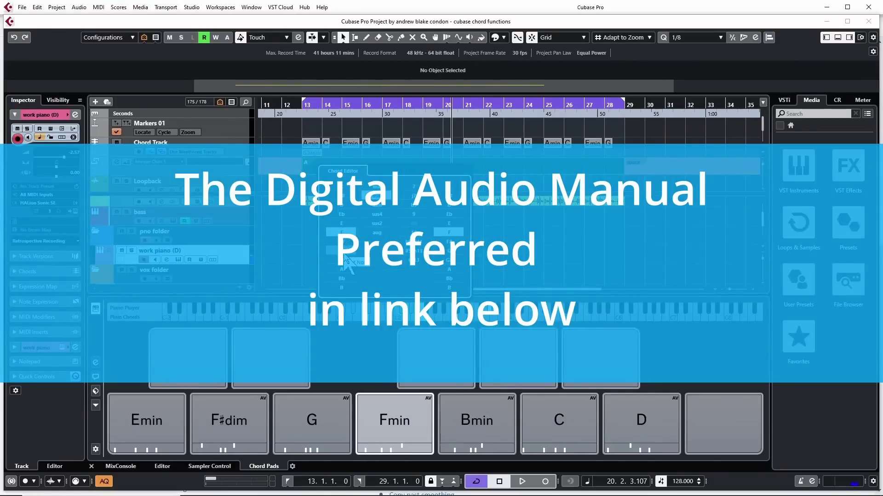
pyautogui.scroll(-2, 348, 264)
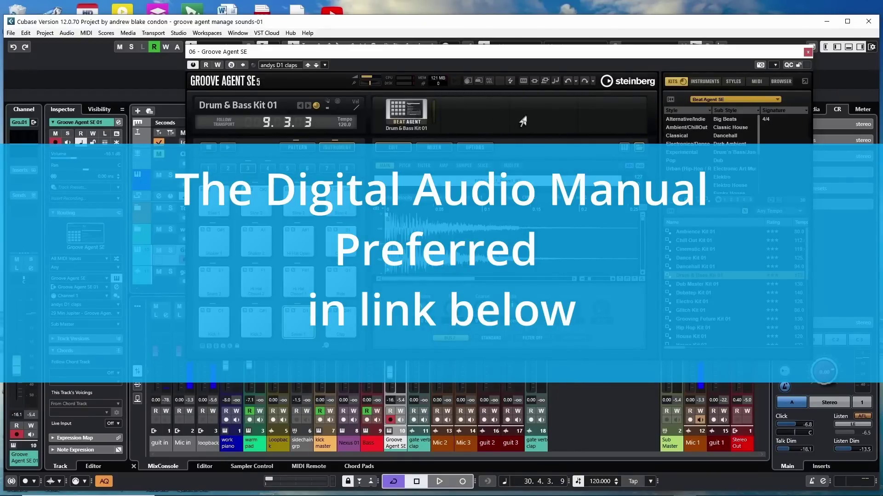
# Lock the C chord pad and step the fourth pad's root to G#, making it G#min.
pyautogui.moveTo(400, 59); pyautogui.dragTo(337, 58)
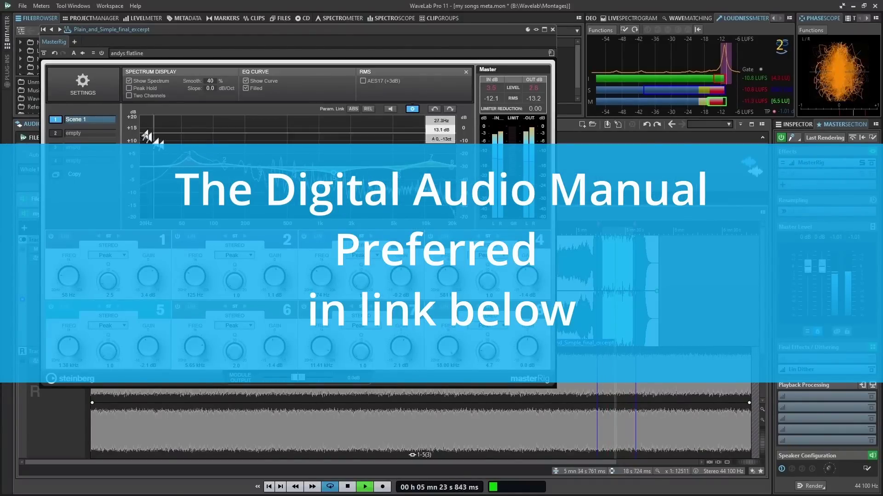
pyautogui.rightClick(582, 404)
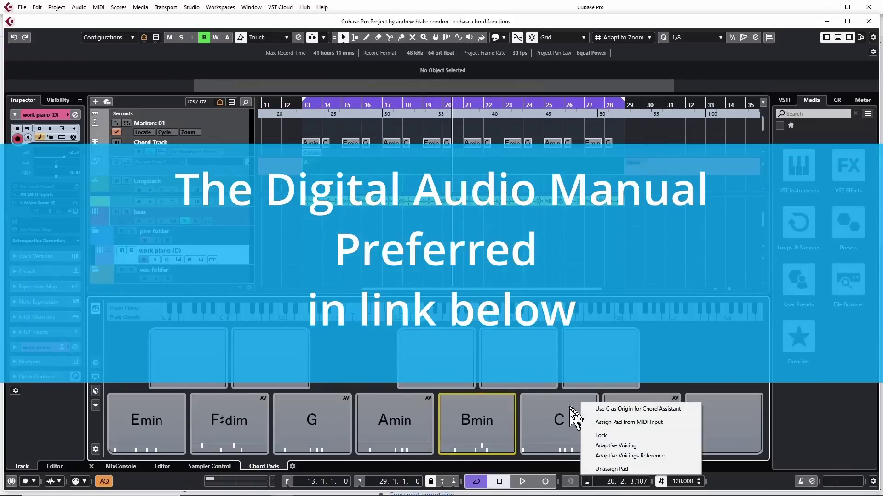
pyautogui.click(600, 435)
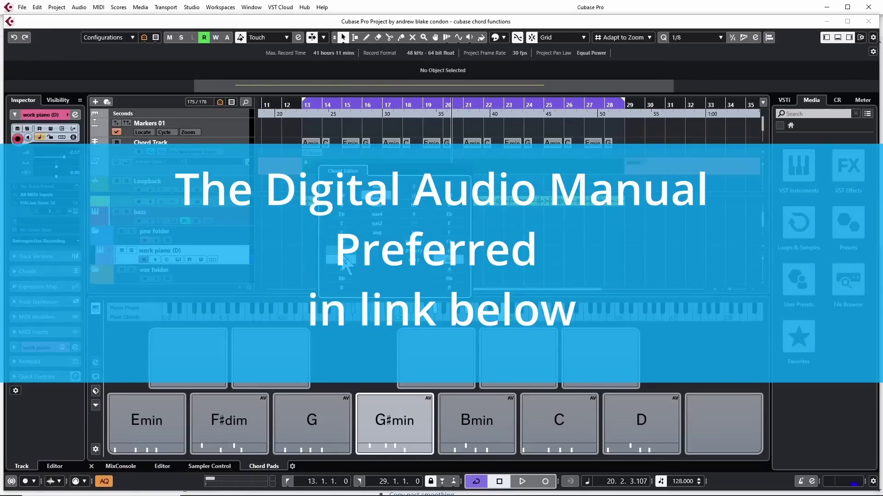
pyautogui.click(342, 232)
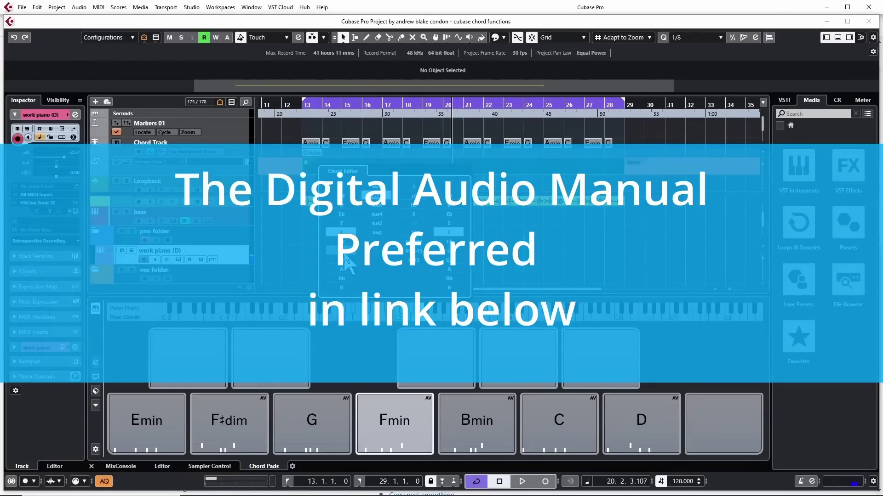
pyautogui.click(344, 250)
pyautogui.click(345, 260)
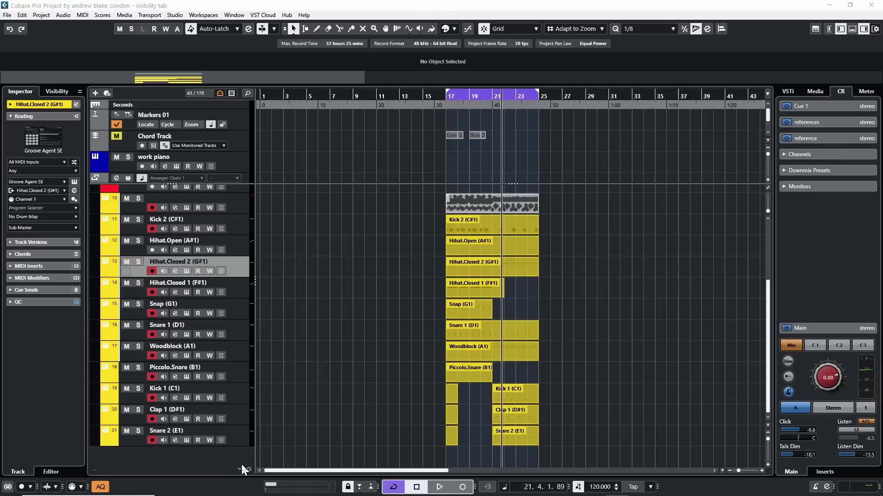
pyautogui.click(445, 310)
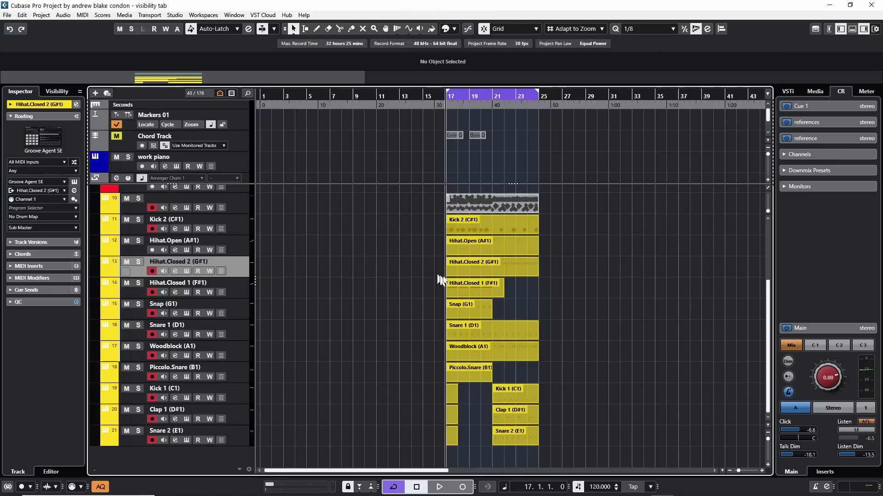
pyautogui.press('space')
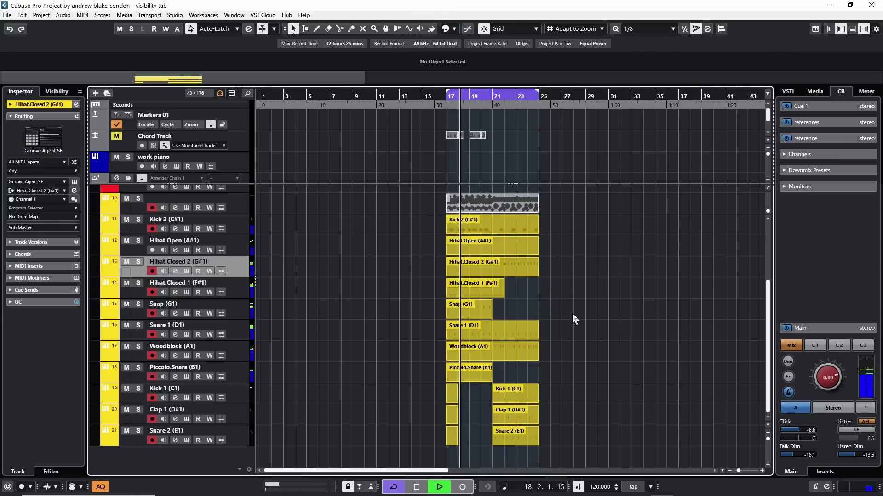
pyautogui.press('space')
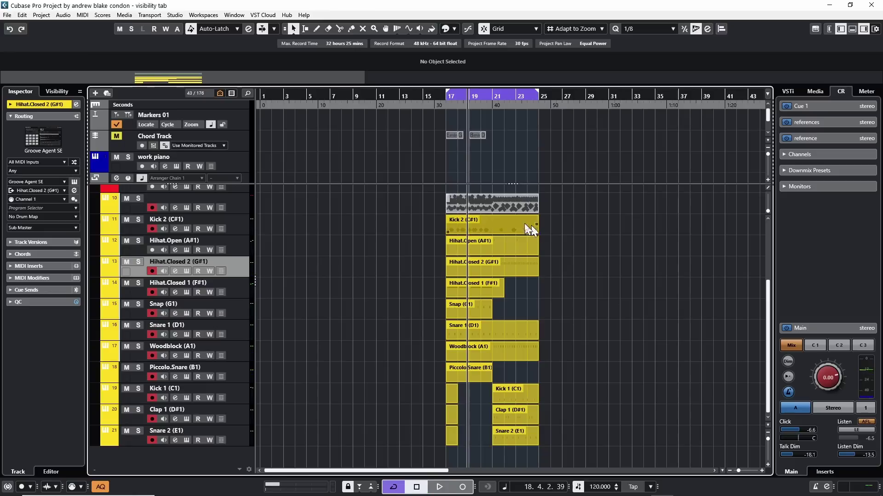
pyautogui.click(504, 230)
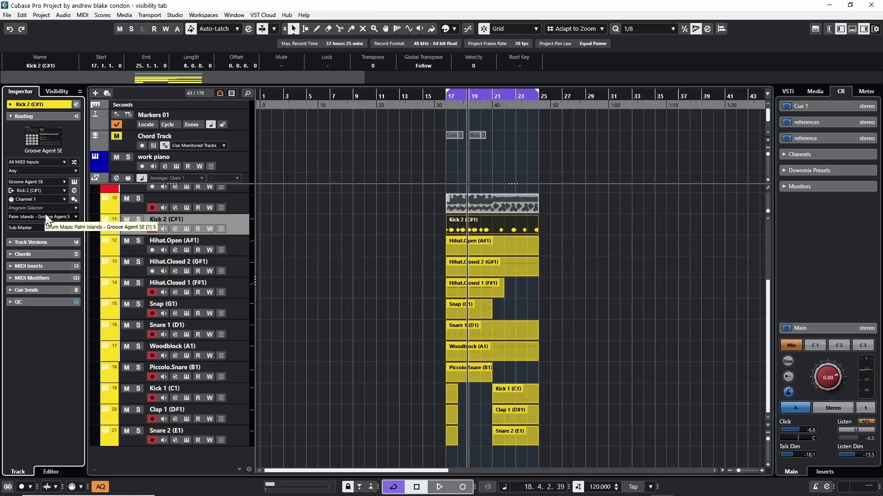
pyautogui.press('Down')
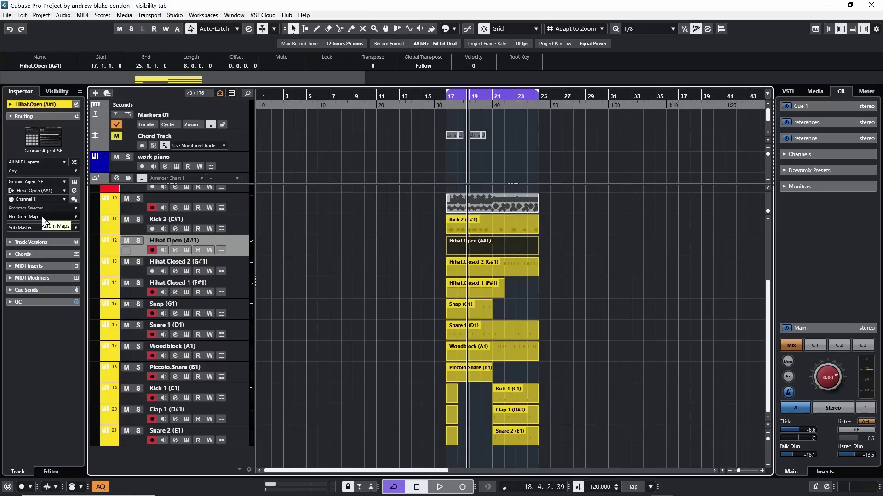
pyautogui.click(42, 217)
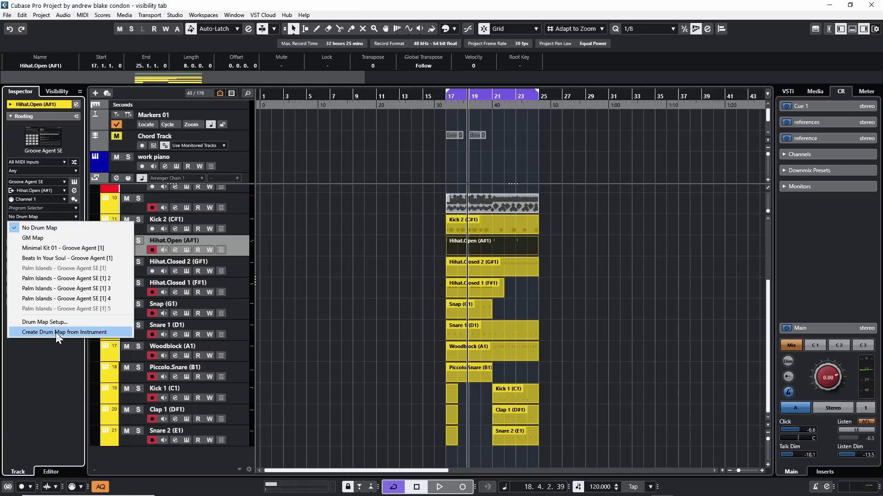
pyautogui.click(488, 224)
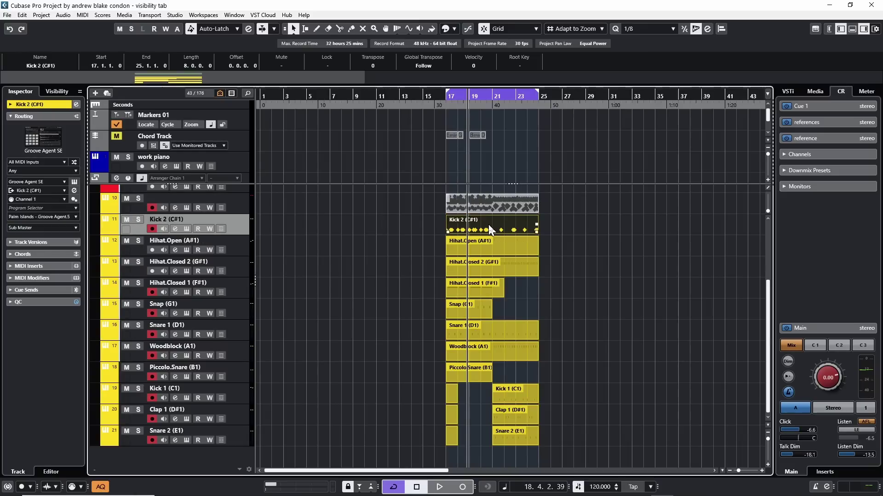
# Open Kick 2 in the Drum Editor, play it from bar 17, and pick the draw tool.
pyautogui.doubleClick(488, 224)
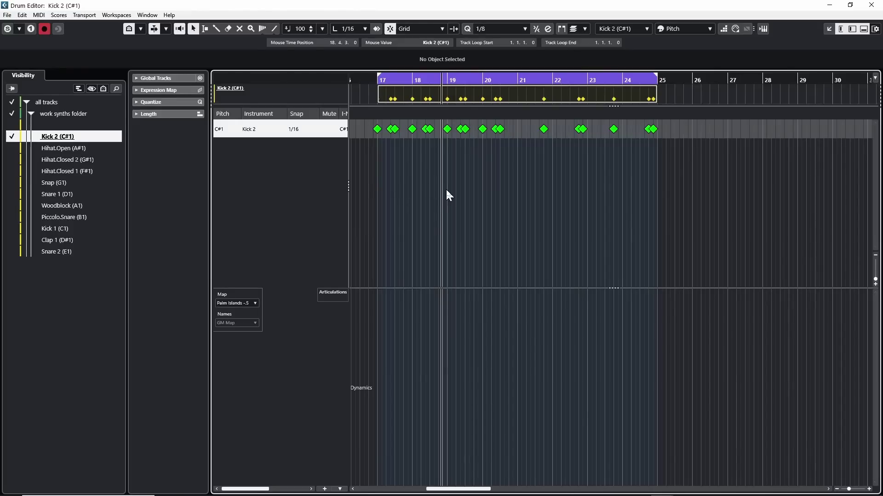
pyautogui.click(407, 188)
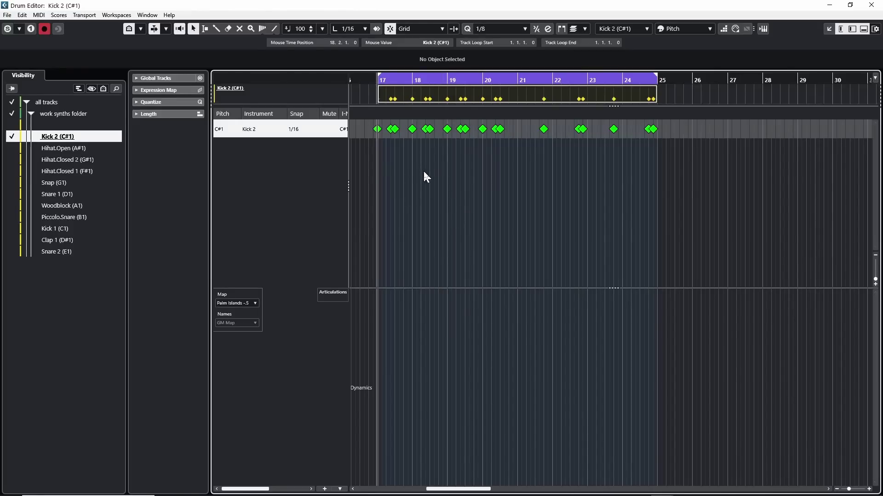
pyautogui.press('space')
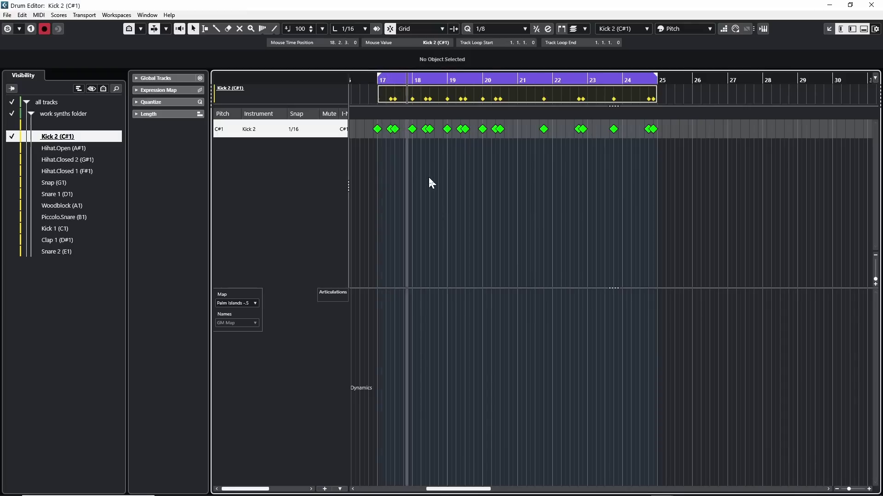
pyautogui.rightClick(475, 164)
pyautogui.click(500, 167)
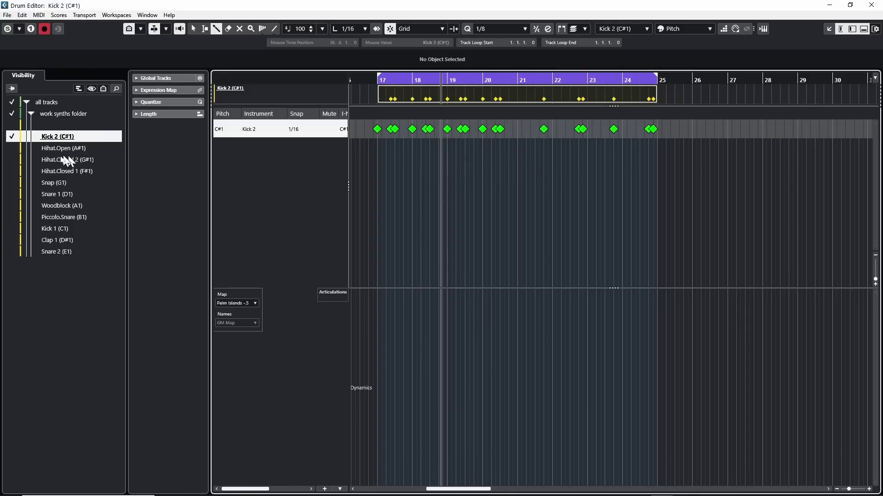
# Also show the Hihat.Open, Snap, Hihat.Closed 2 and Piccolo.Snare parts in the editor.
pyautogui.click(13, 149)
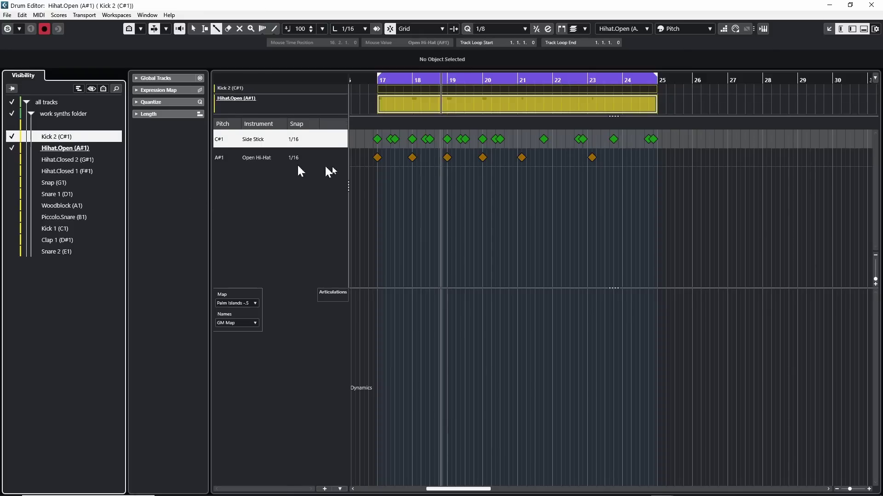
pyautogui.click(12, 183)
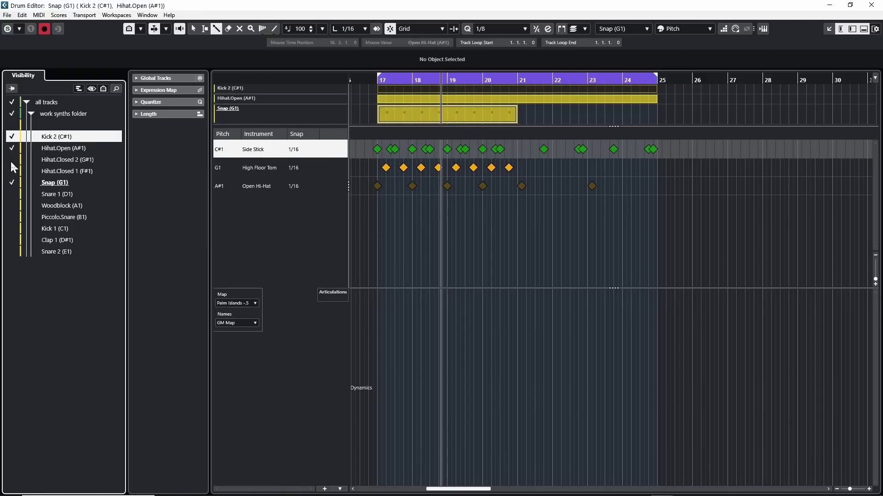
pyautogui.click(13, 160)
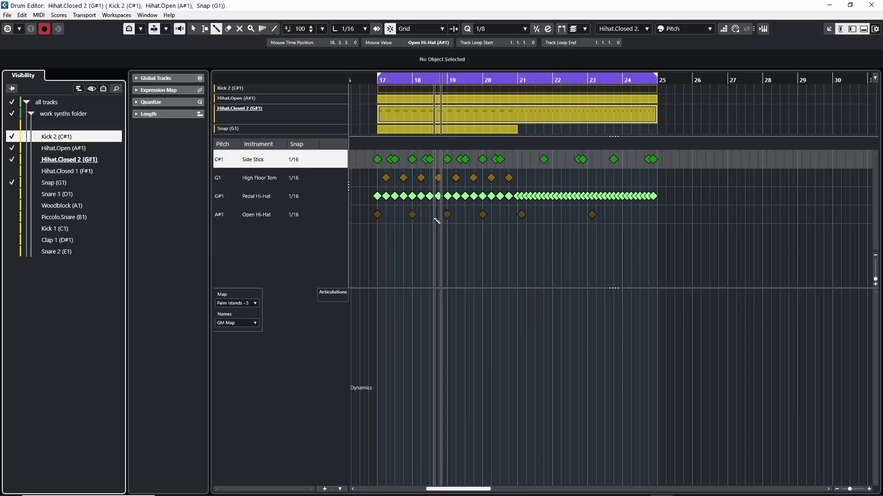
pyautogui.click(64, 162)
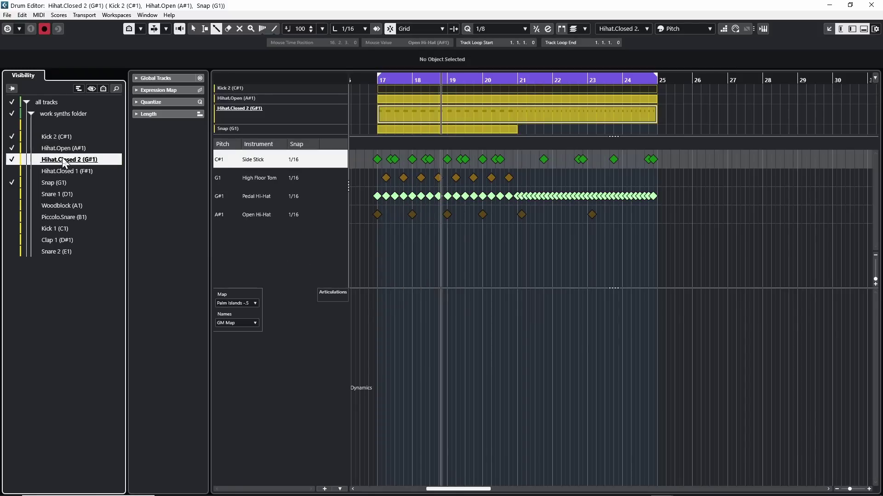
pyautogui.press('Down')
pyautogui.press('Down')
pyautogui.press('Down')
pyautogui.press('Down')
pyautogui.press('Down')
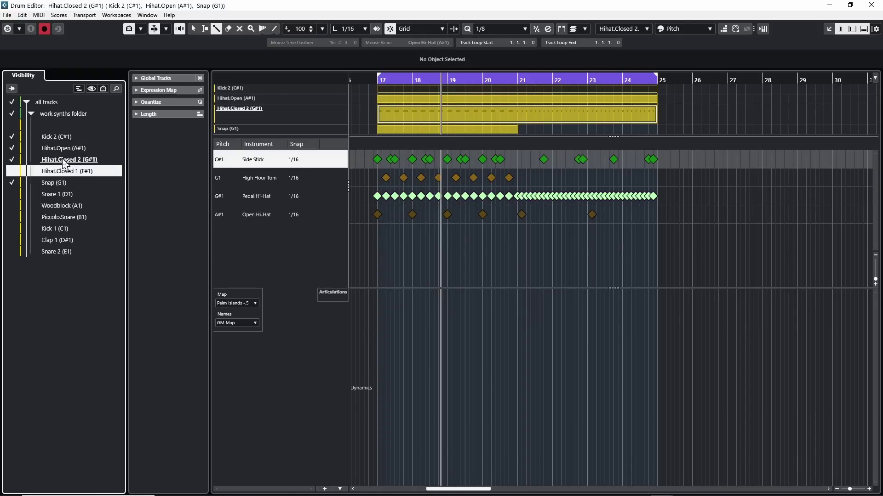
pyautogui.press('Down')
pyautogui.press('Down')
pyautogui.press('Up')
pyautogui.press('Up')
pyautogui.press('Up')
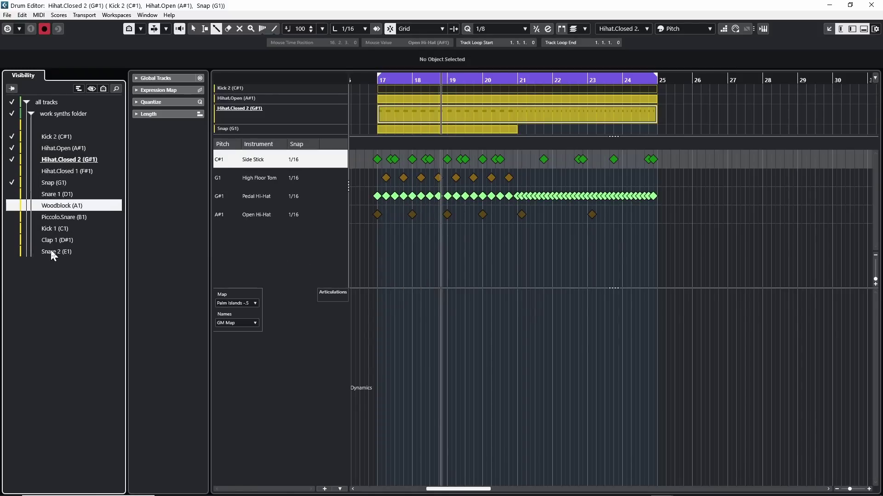
pyautogui.press('Down')
pyautogui.press('Down')
pyautogui.press('Down')
pyautogui.press('Up')
pyautogui.press('Up')
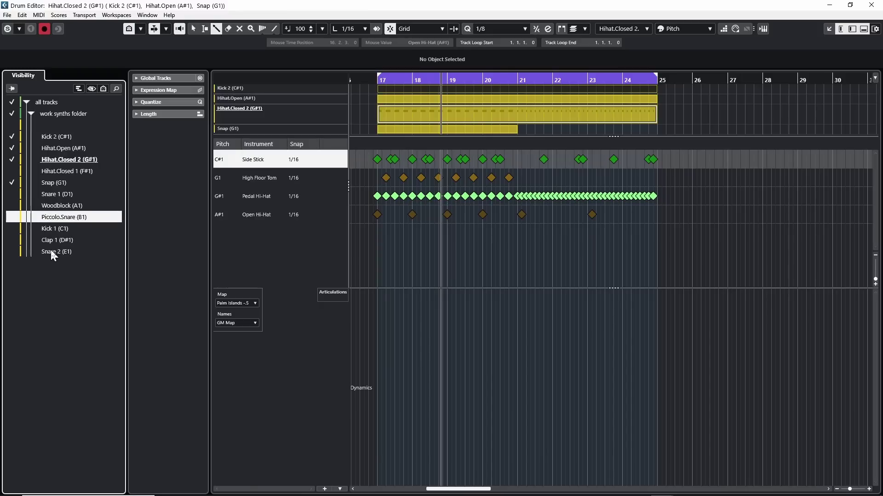
pyautogui.click(12, 217)
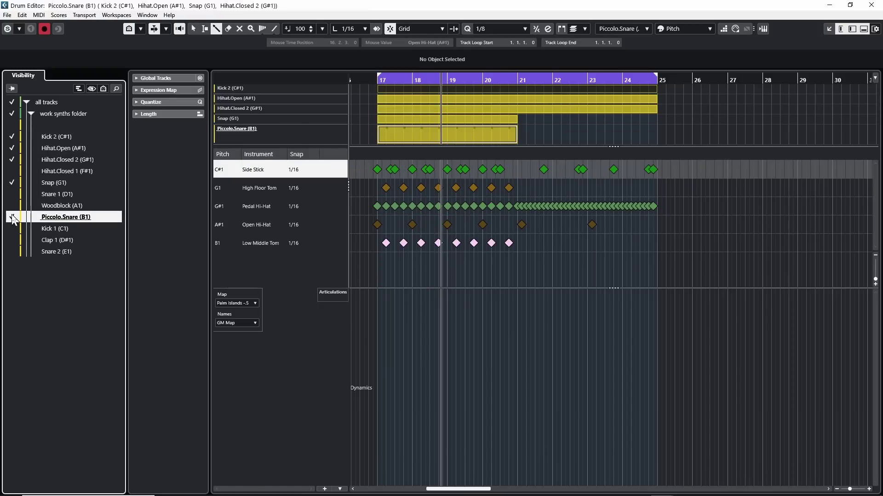
# Select the tracks from Clap 1 up to Hihat.Closed 1 in the track list.
pyautogui.press('Up')
pyautogui.press('Up')
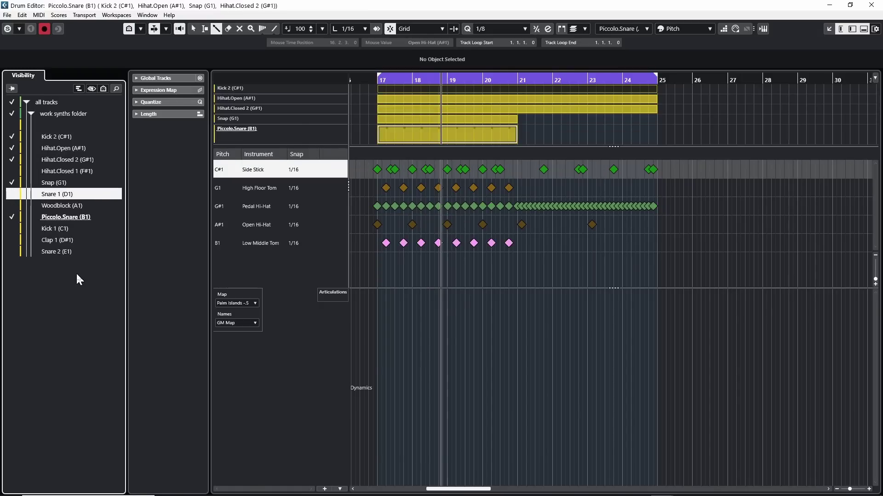
pyautogui.press('Down')
pyautogui.press('Down')
pyautogui.press('Down')
pyautogui.press('Down')
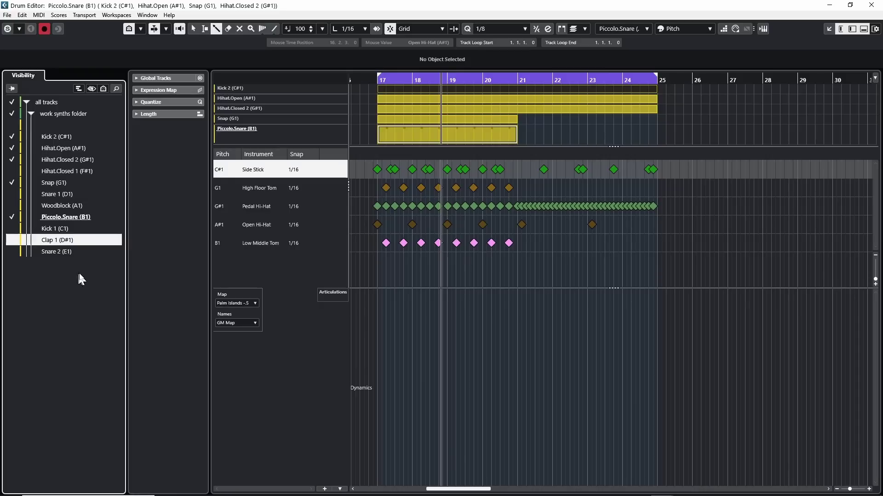
pyautogui.hotkey('shift', 'Up')
pyautogui.hotkey('shift', 'Up')
pyautogui.hotkey('shift', 'Up')
pyautogui.hotkey('shift', 'Up')
pyautogui.hotkey('shift', 'Up')
pyautogui.hotkey('shift', 'Up')
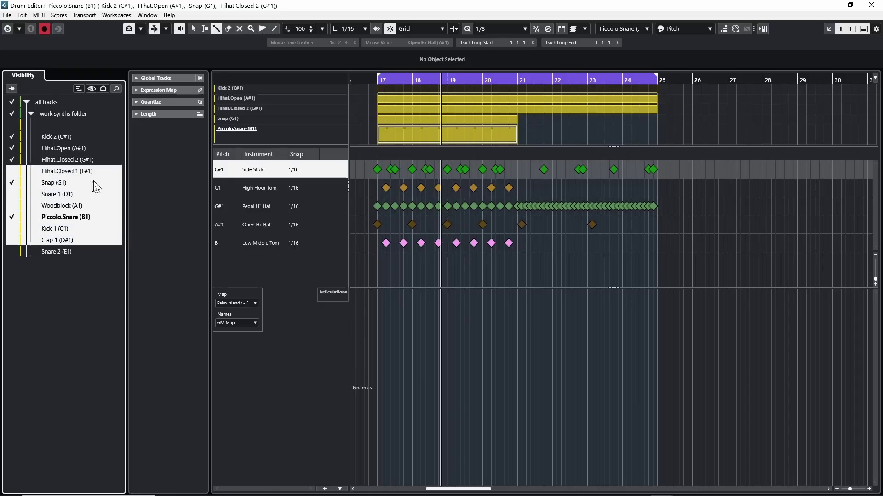
# Show the seven selected drum tracks, hide them again, and scroll the editor sideways.
pyautogui.click(13, 172)
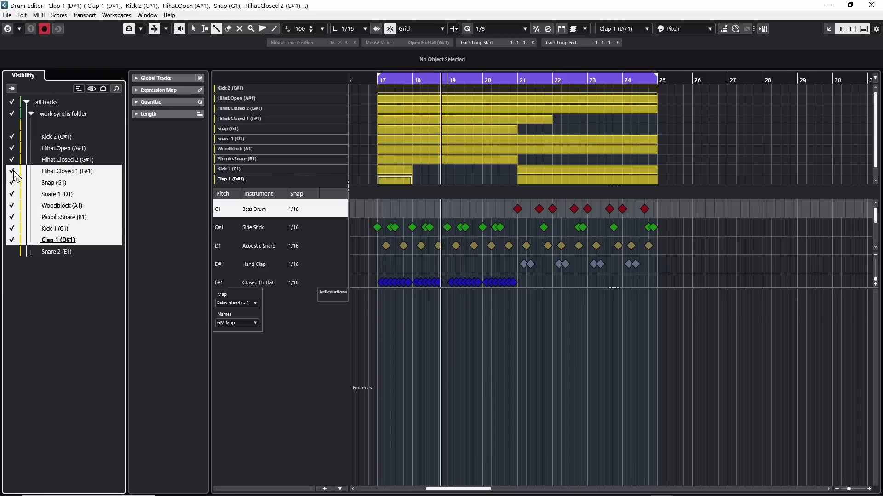
pyautogui.click(16, 176)
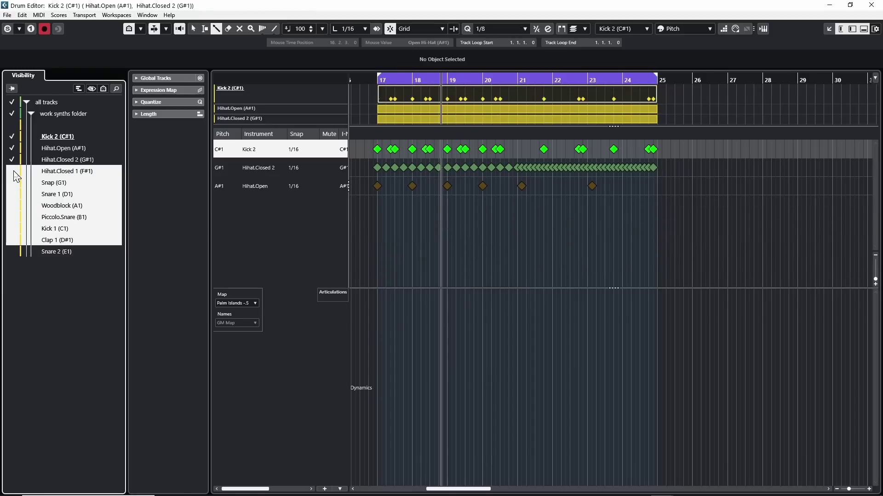
pyautogui.hscroll(-3, 429, 221)
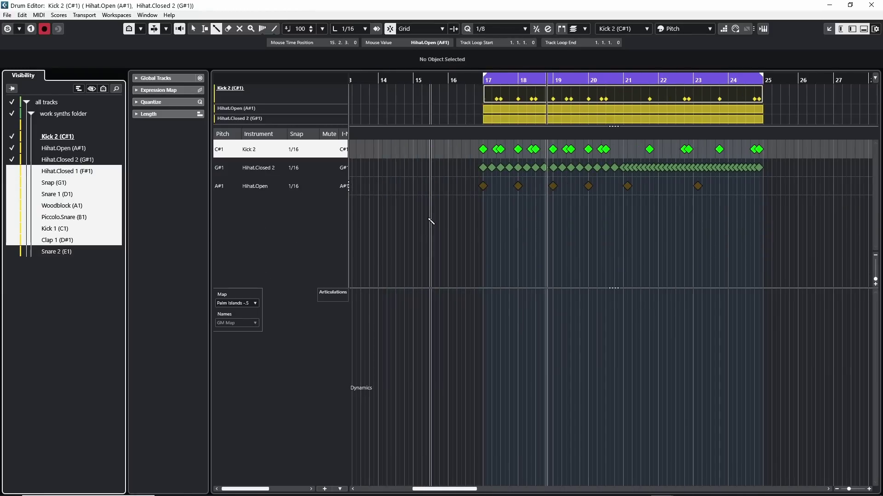
pyautogui.hscroll(2, 430, 221)
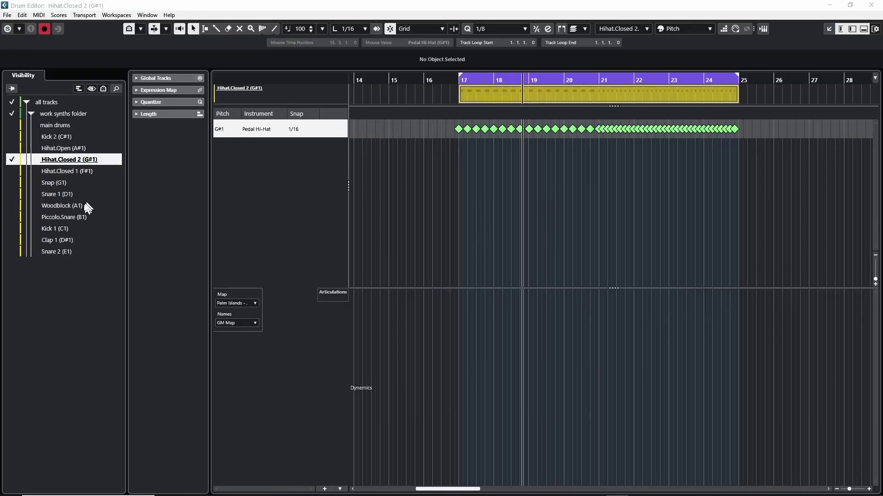
# Show only the Hihat.Closed 1 part in the Drum Editor.
pyautogui.click(62, 225)
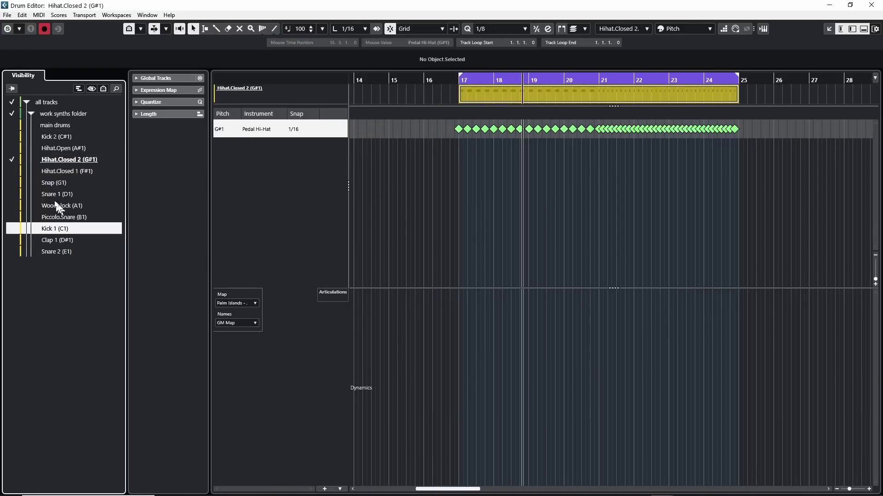
pyautogui.click(52, 196)
pyautogui.click(60, 171)
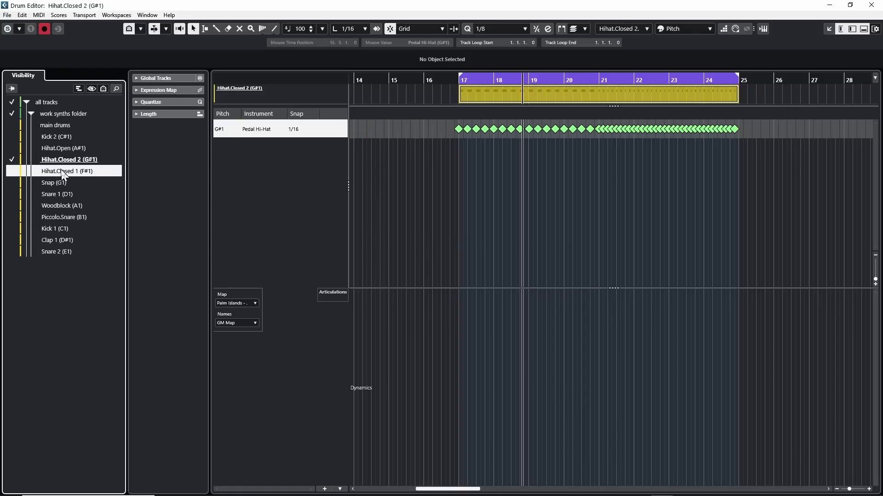
pyautogui.click(62, 172)
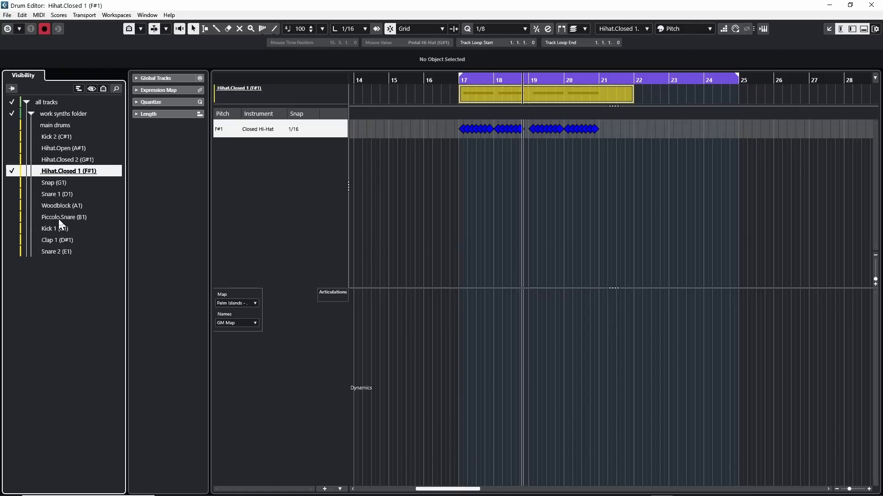
# Show Hihat.Closed 1 through Piccolo.Snare together, then only the Hihat.Open (A#1) part.
pyautogui.click(58, 215)
pyautogui.keyDown('shift'); pyautogui.click(10, 199); pyautogui.keyUp('shift')
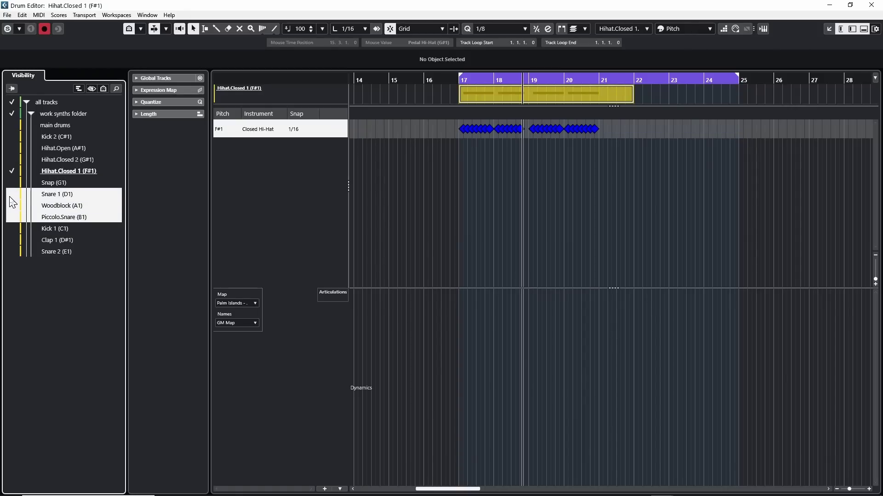
pyautogui.hotkey('shift', 'Up')
pyautogui.hotkey('shift', 'Up')
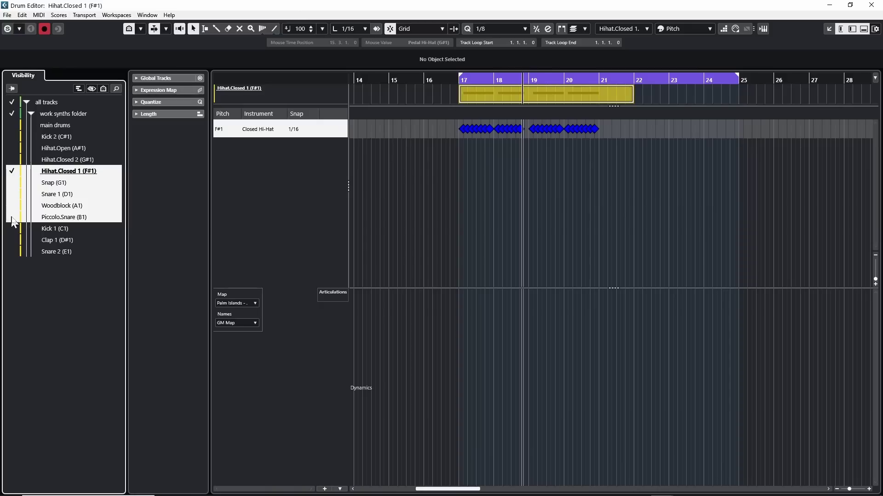
pyautogui.click(12, 218)
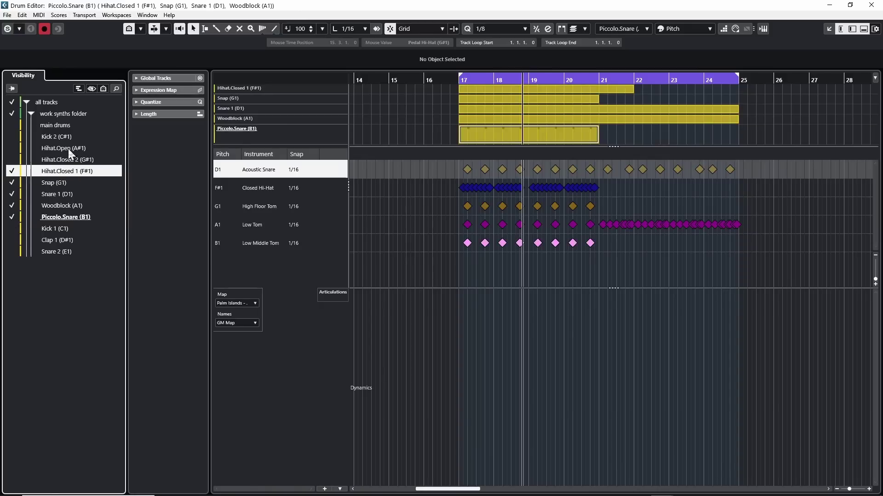
pyautogui.click(55, 147)
pyautogui.click(55, 147)
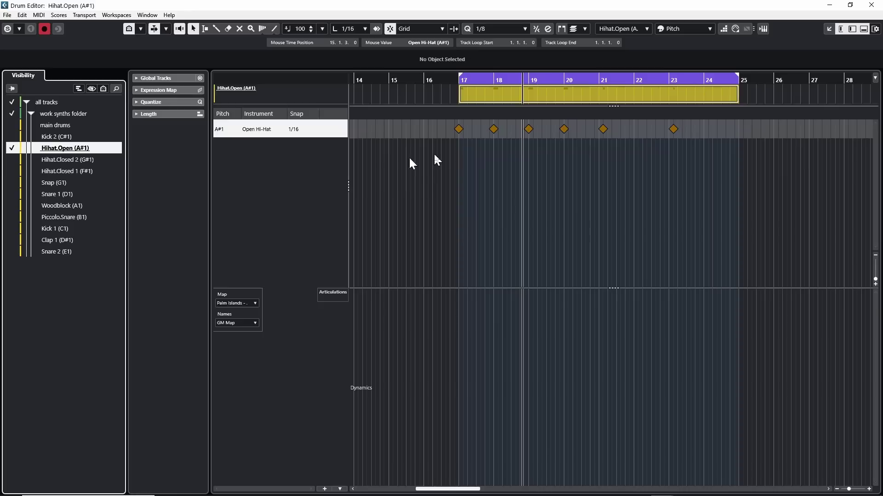
# Show every main drums lane and make Snap (G1) the active drum lane.
pyautogui.click(604, 96)
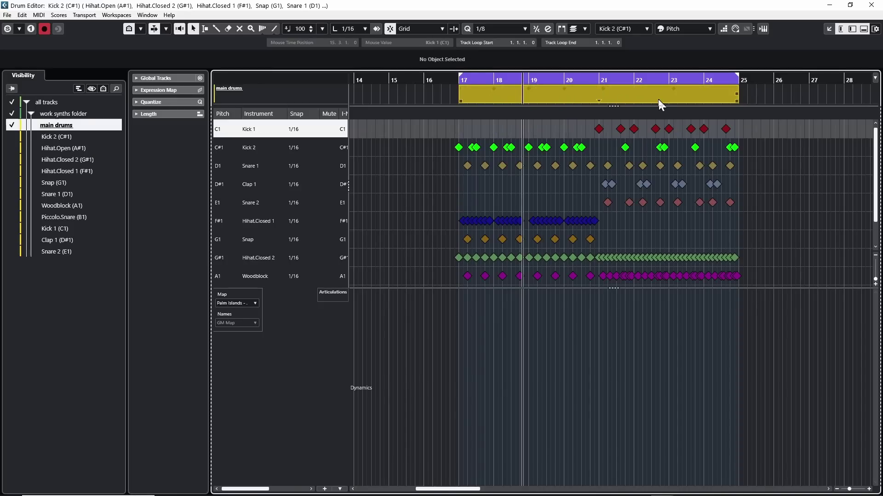
pyautogui.click(599, 101)
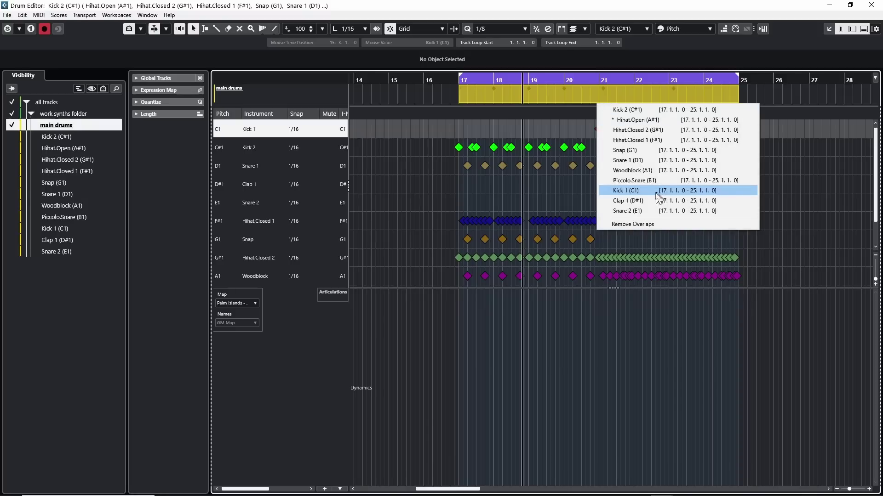
pyautogui.click(657, 151)
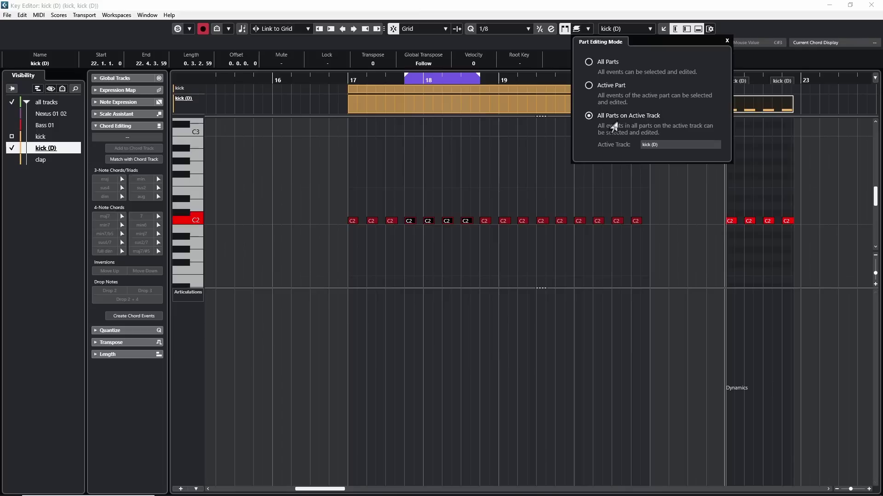
# Set kick as the active track for editing and close the Key Editor.
pyautogui.click(589, 144)
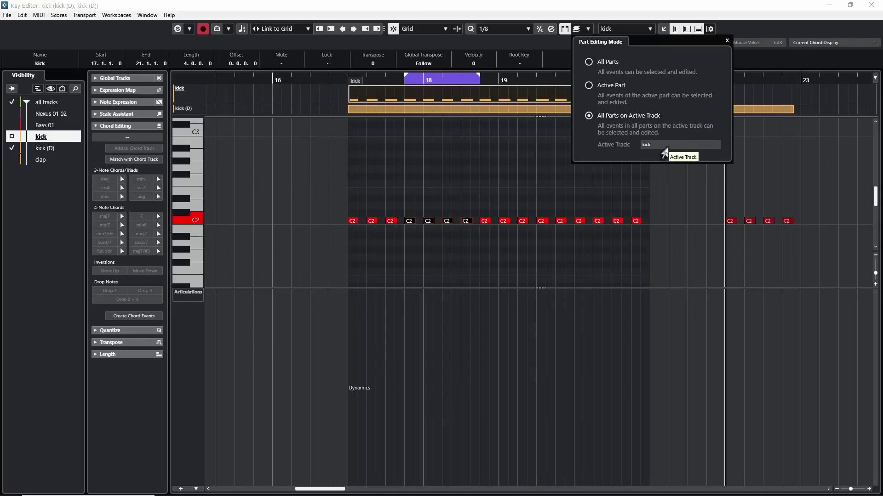
pyautogui.press('Return')
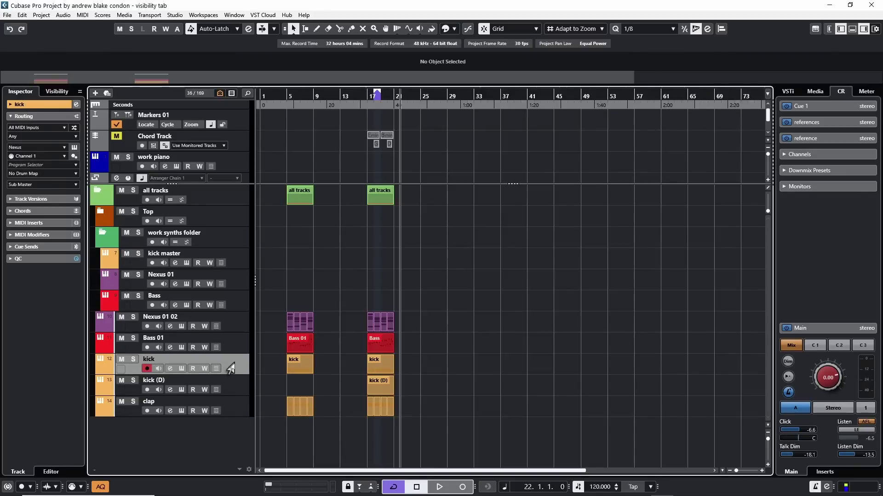
# Open the kick part in the Key Editor, show kick (D) alongside, and make kick active.
pyautogui.click(239, 393)
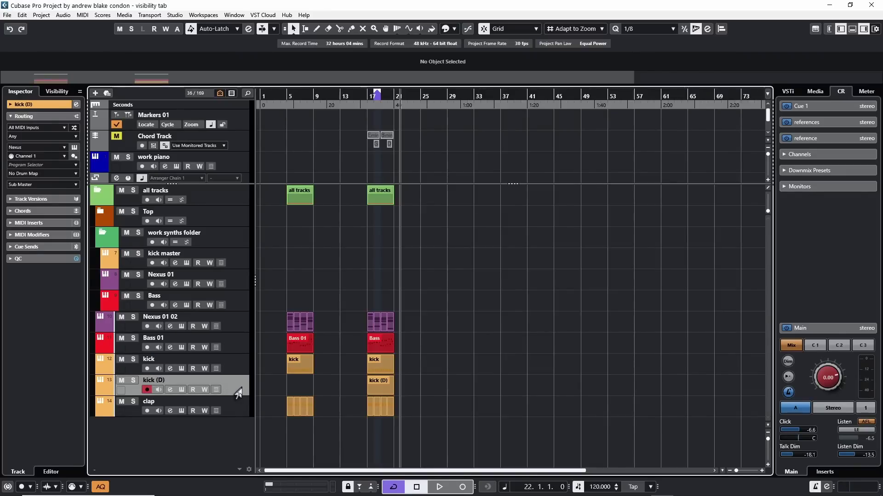
pyautogui.doubleClick(377, 371)
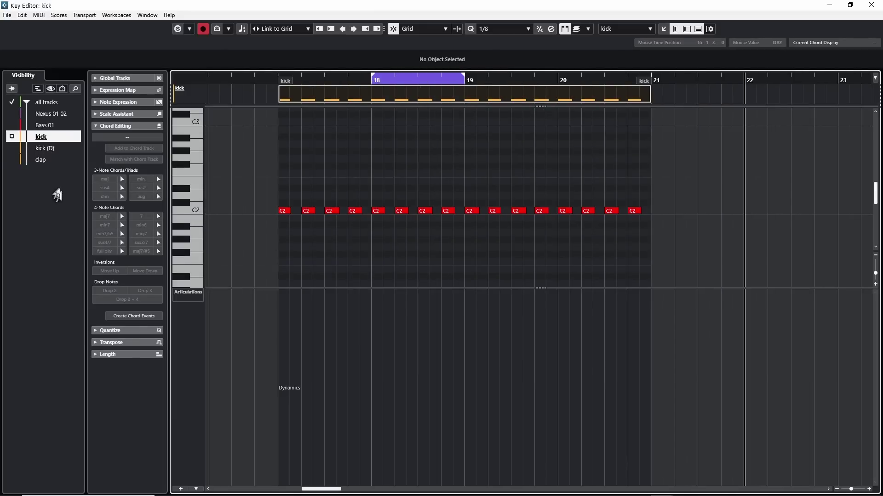
pyautogui.click(10, 149)
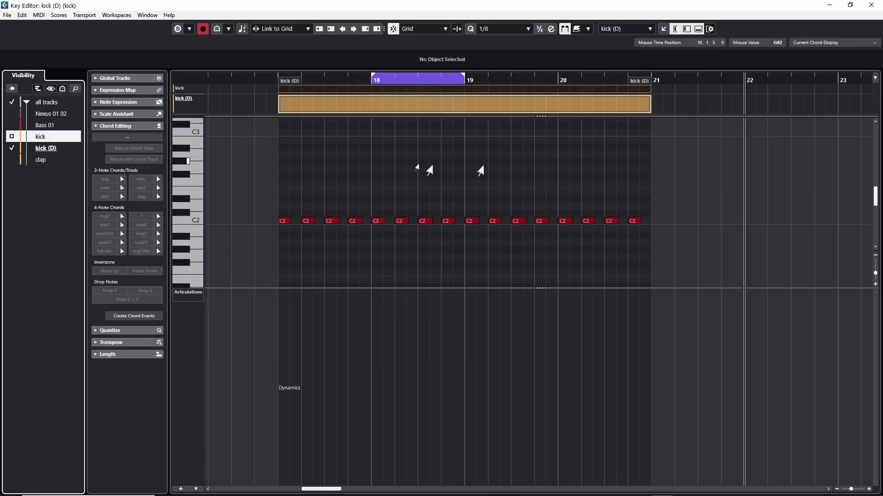
pyautogui.click(288, 92)
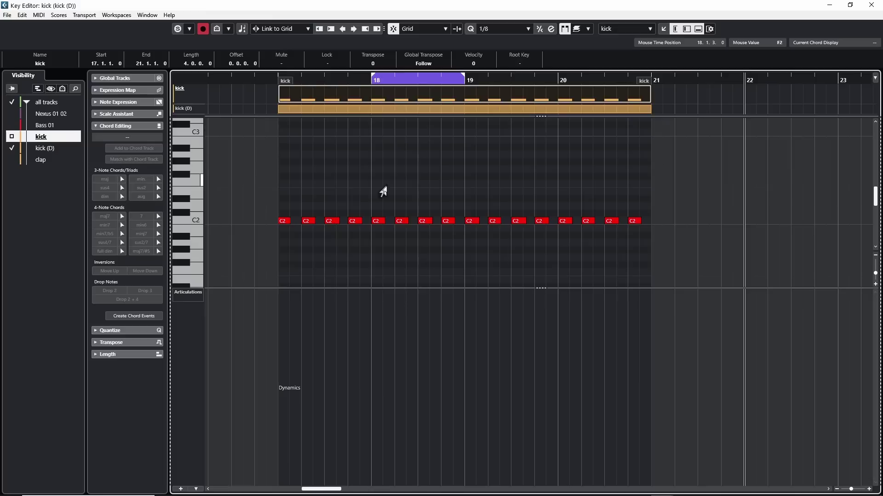
# Range-select the C2 kick notes around bar 18 and paste them into kick (D) at bar 22.
pyautogui.rightClick(394, 177)
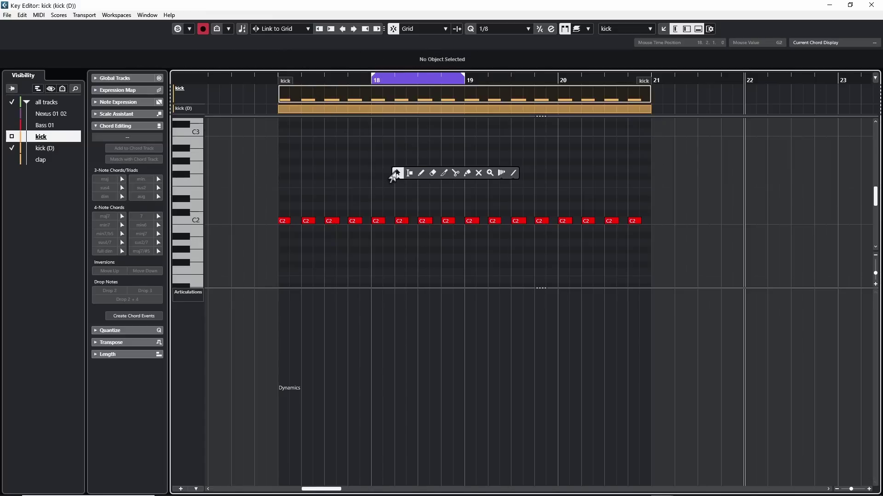
pyautogui.click(407, 173)
pyautogui.moveTo(349, 207); pyautogui.dragTo(441, 220)
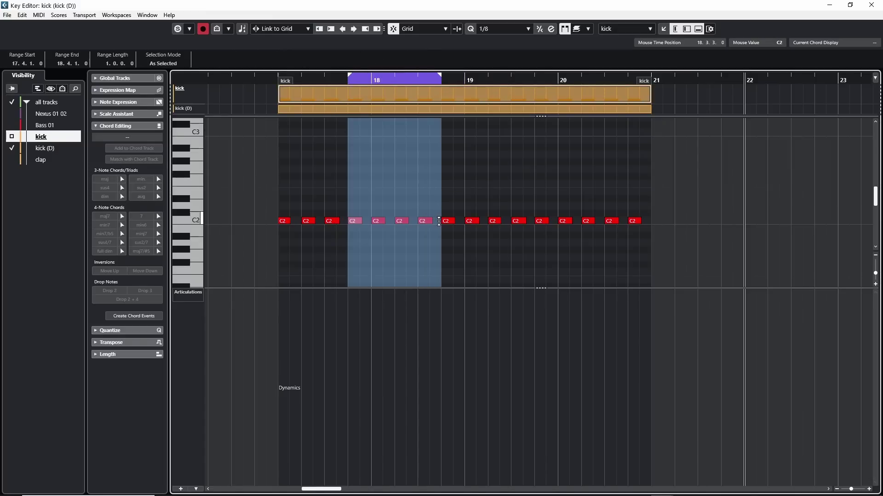
pyautogui.press('1')
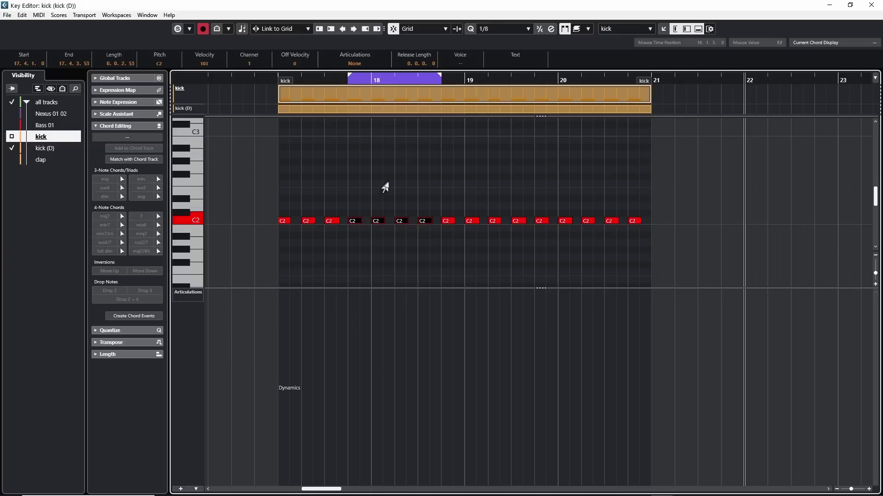
pyautogui.click(334, 112)
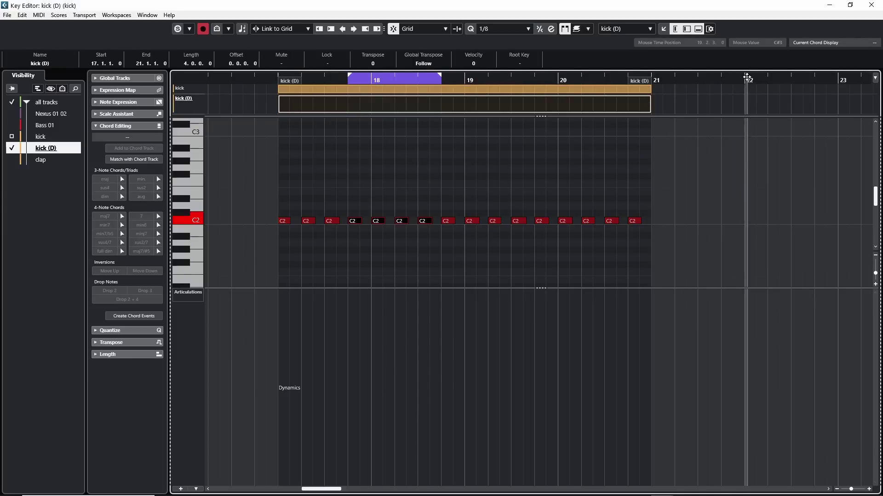
pyautogui.press('g')
pyautogui.hotkey('ctrl', 'v')
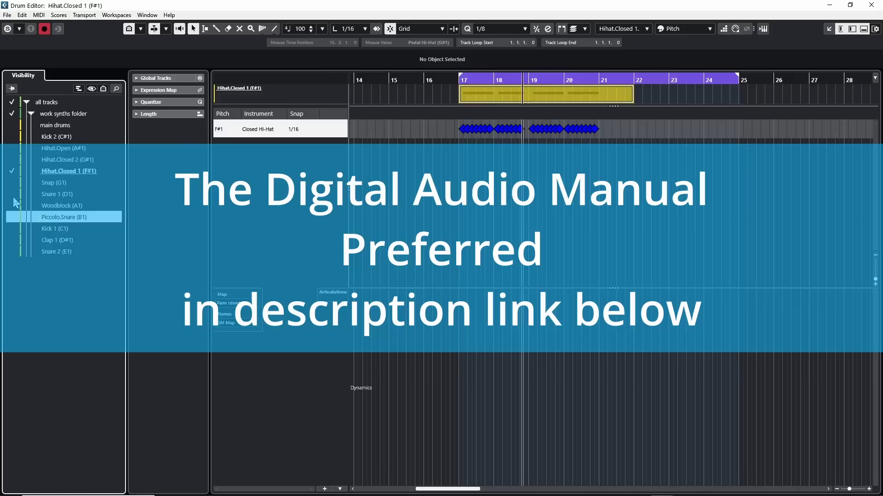
# Show the five drum tracks up to Hihat.Closed 1 together, then only Hihat.Open.
pyautogui.hotkey('shift', 'Up')
pyautogui.hotkey('shift', 'Up')
pyautogui.hotkey('shift', 'Up')
pyautogui.hotkey('shift', 'Up')
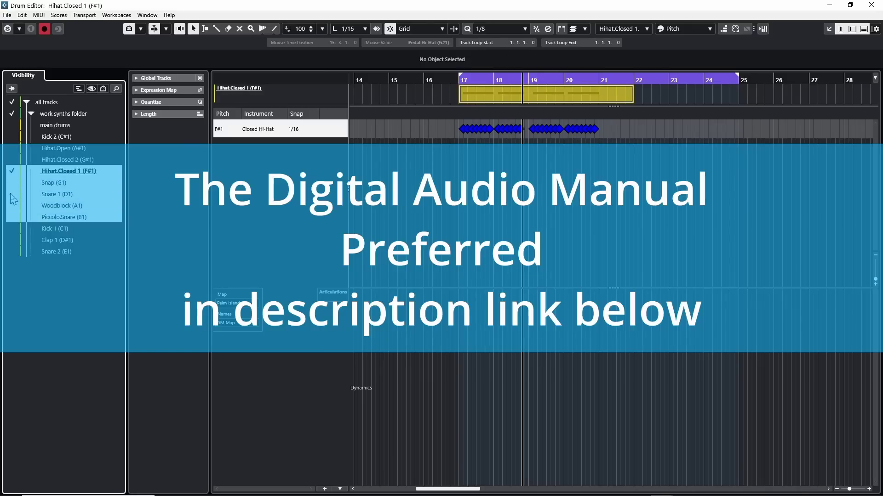
pyautogui.click(12, 218)
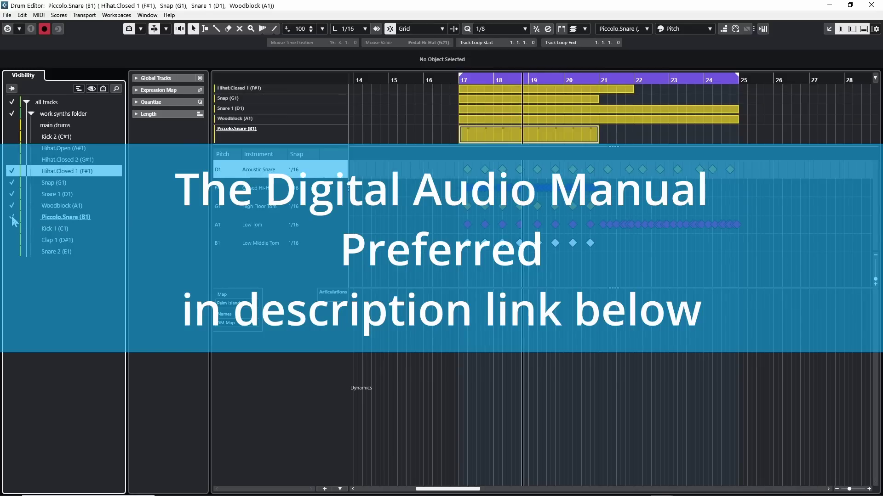
pyautogui.click(56, 147)
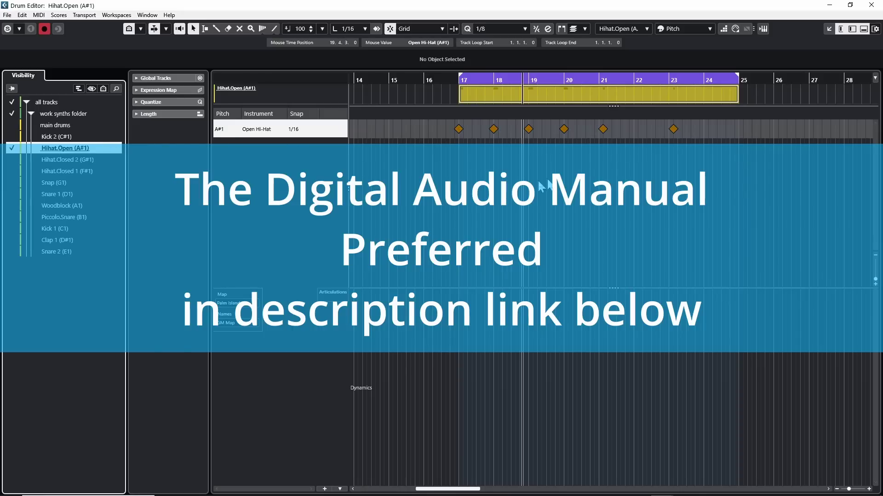
# Show every main drums track and make Snap (G1) the active track.
pyautogui.click(595, 94)
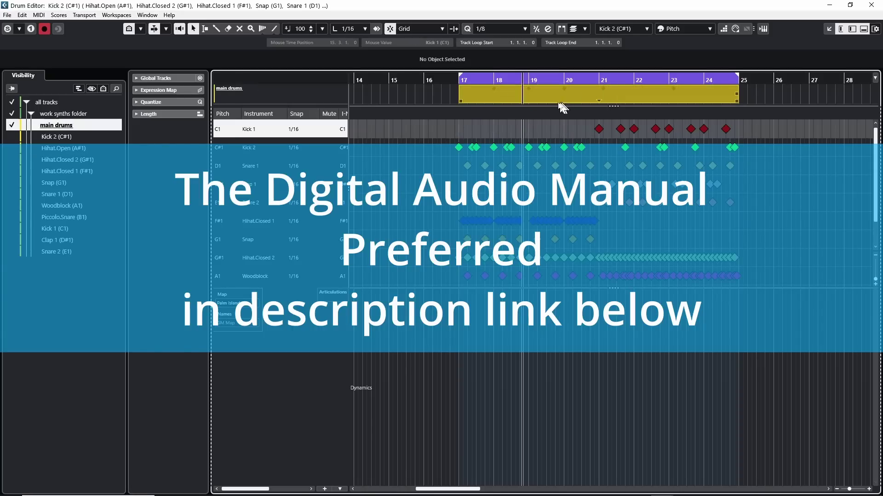
pyautogui.click(601, 101)
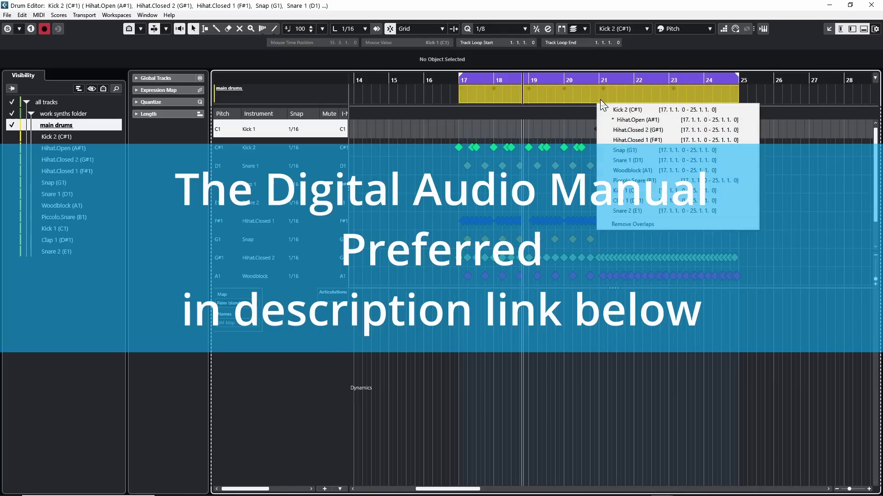
pyautogui.click(655, 155)
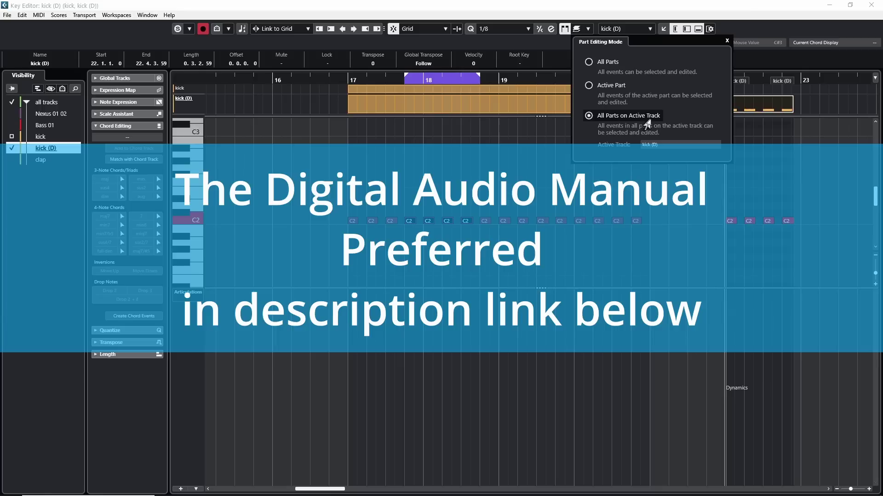
pyautogui.scroll(1, 648, 145)
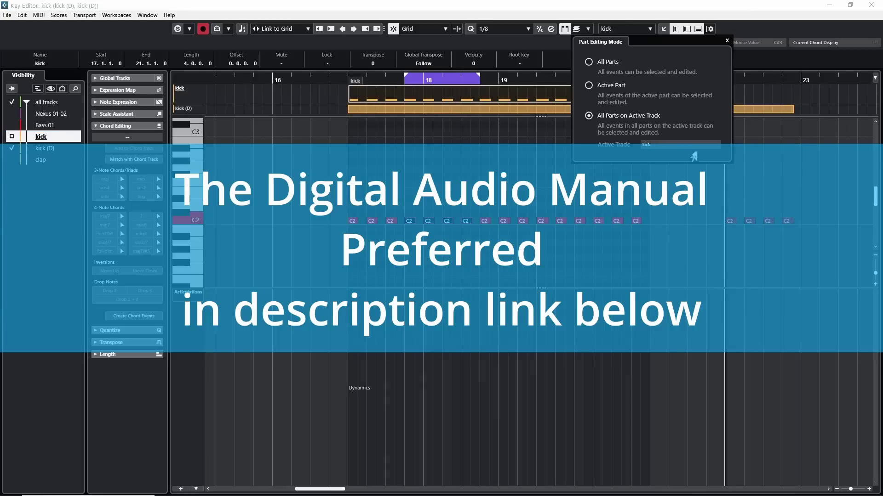